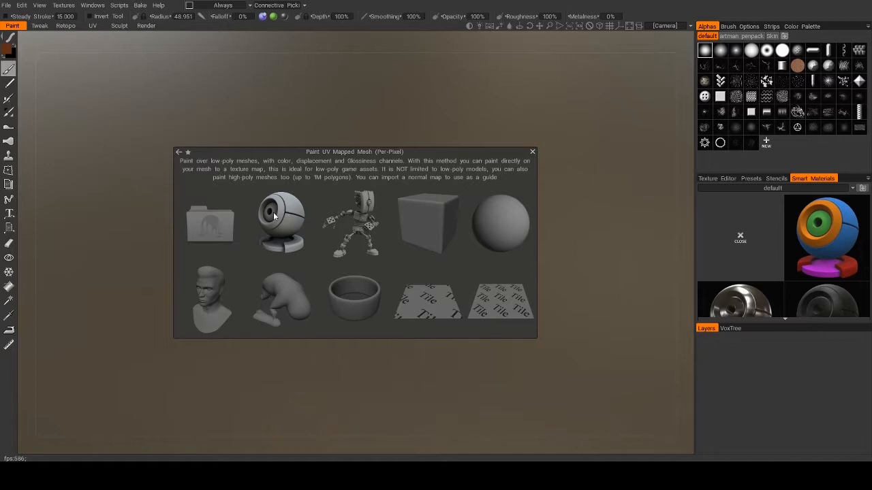
Step: Load the sample eyeball mesh with the ring base for per-pixel UV-mapped painting
{"action": "left_click", "coordinate": [273, 211]}
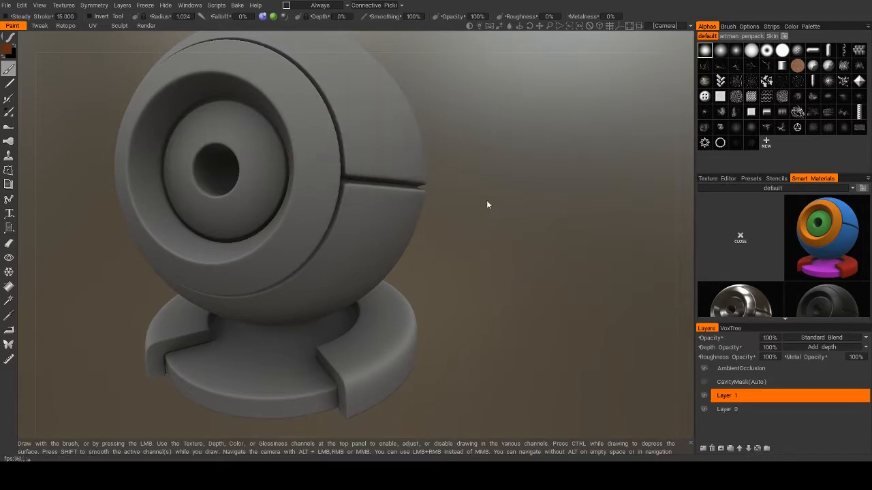
{"action": "key", "text": "space"}
{"action": "mouse_move", "coordinate": [539, 26]}
{"action": "left_mouse_down"}
{"action": "mouse_move", "coordinate": [596, 32]}
{"action": "mouse_move", "coordinate": [538, 26]}
{"action": "left_mouse_up"}
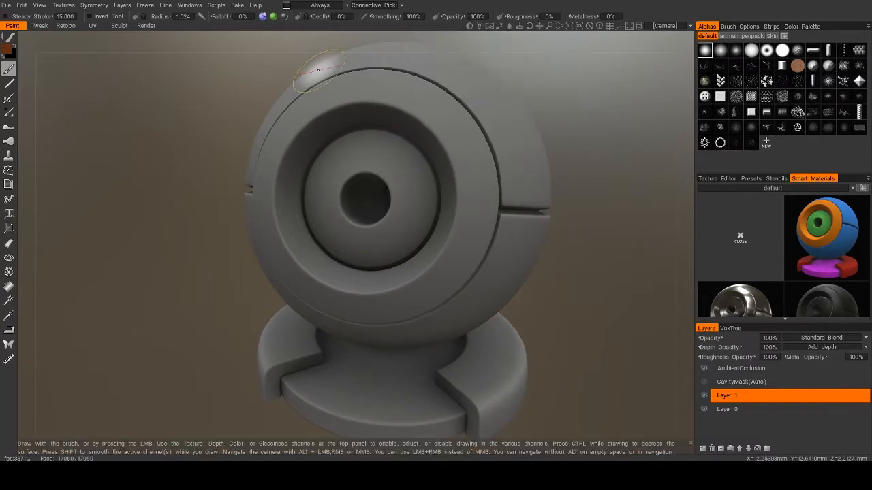
Step: Change the foreground paint colour from brown to a bright cyan blue
{"action": "left_click", "coordinate": [9, 50]}
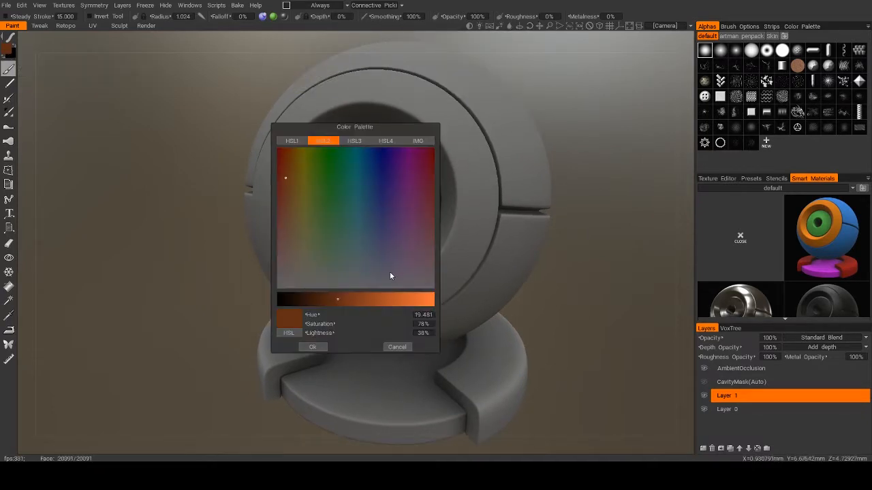
{"action": "left_click_drag", "start_coordinate": [354, 294], "coordinate": [410, 299]}
{"action": "left_click", "coordinate": [378, 176]}
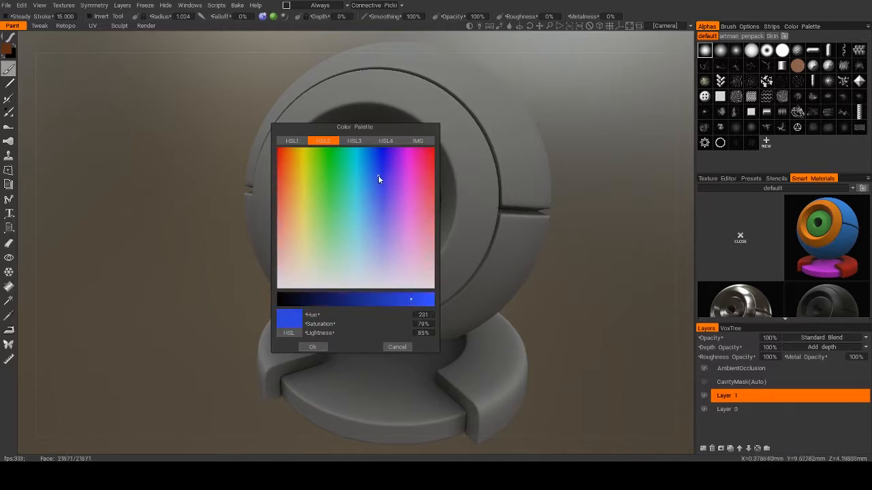
{"action": "left_click_drag", "start_coordinate": [379, 168], "coordinate": [358, 199]}
{"action": "left_click_drag", "start_coordinate": [397, 304], "coordinate": [429, 303]}
{"action": "left_click", "coordinate": [313, 347]}
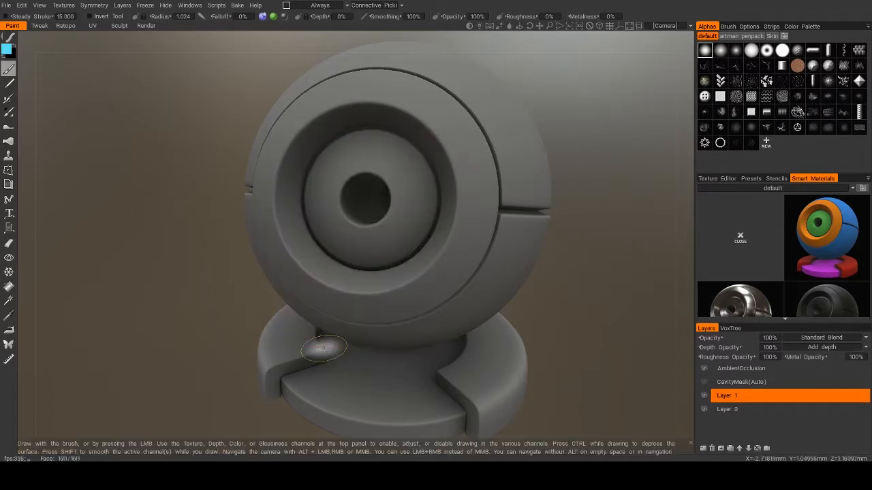
Step: Paint cyan over the eyeball, its front ring and the adjoining parts of the sphere
{"action": "mouse_move", "coordinate": [402, 163]}
{"action": "left_mouse_down"}
{"action": "mouse_move", "coordinate": [382, 140]}
{"action": "mouse_move", "coordinate": [375, 218]}
{"action": "mouse_move", "coordinate": [324, 153]}
{"action": "mouse_move", "coordinate": [337, 170]}
{"action": "left_mouse_up"}
{"action": "left_click_drag", "start_coordinate": [373, 243], "coordinate": [284, 198]}
{"action": "mouse_move", "coordinate": [363, 173]}
{"action": "left_mouse_down"}
{"action": "mouse_move", "coordinate": [279, 143]}
{"action": "mouse_move", "coordinate": [436, 102]}
{"action": "mouse_move", "coordinate": [286, 109]}
{"action": "mouse_move", "coordinate": [470, 177]}
{"action": "mouse_move", "coordinate": [504, 204]}
{"action": "mouse_move", "coordinate": [341, 300]}
{"action": "mouse_move", "coordinate": [524, 170]}
{"action": "mouse_move", "coordinate": [320, 64]}
{"action": "left_mouse_up"}
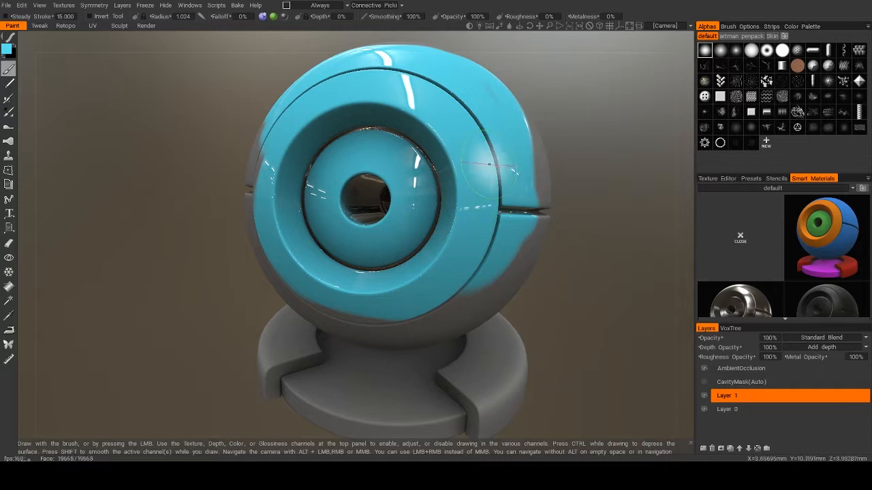
Step: Try raised cyan strokes at 33% depth across the sphere's grey side, and undo them
{"action": "scroll", "coordinate": [489, 151], "scroll_direction": "down", "scroll_amount": 3}
{"action": "left_click_drag", "start_coordinate": [489, 151], "coordinate": [433, 150]}
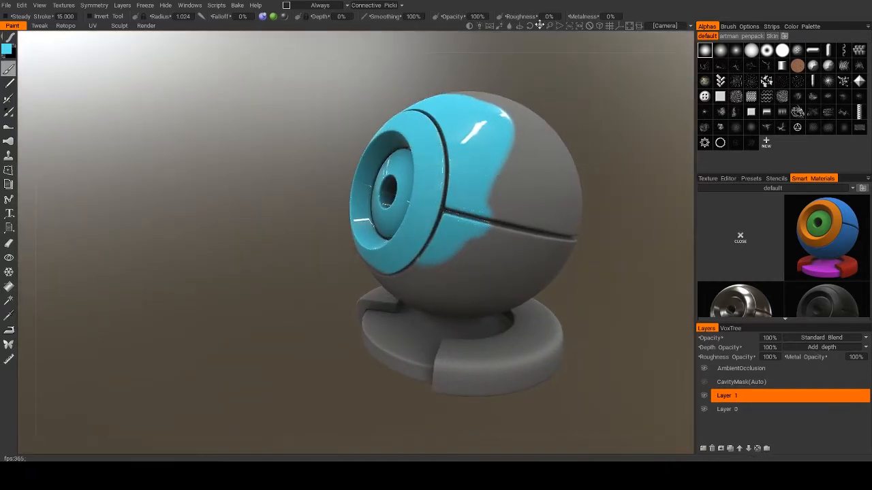
{"action": "left_click_drag", "start_coordinate": [540, 26], "coordinate": [426, 19]}
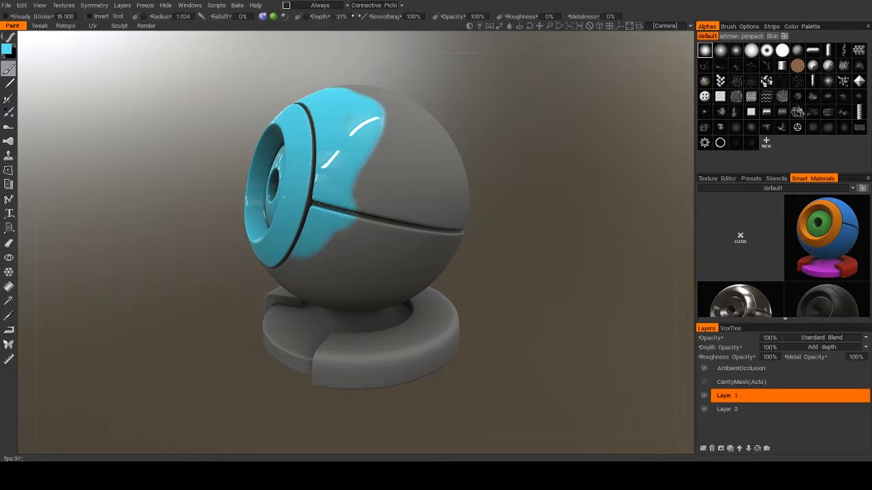
{"action": "left_click_drag", "start_coordinate": [378, 145], "coordinate": [451, 192]}
{"action": "mouse_move", "coordinate": [386, 208]}
{"action": "left_mouse_down"}
{"action": "mouse_move", "coordinate": [357, 165]}
{"action": "mouse_move", "coordinate": [368, 193]}
{"action": "mouse_move", "coordinate": [361, 174]}
{"action": "mouse_move", "coordinate": [376, 176]}
{"action": "mouse_move", "coordinate": [439, 244]}
{"action": "mouse_move", "coordinate": [412, 213]}
{"action": "mouse_move", "coordinate": [395, 123]}
{"action": "left_mouse_up"}
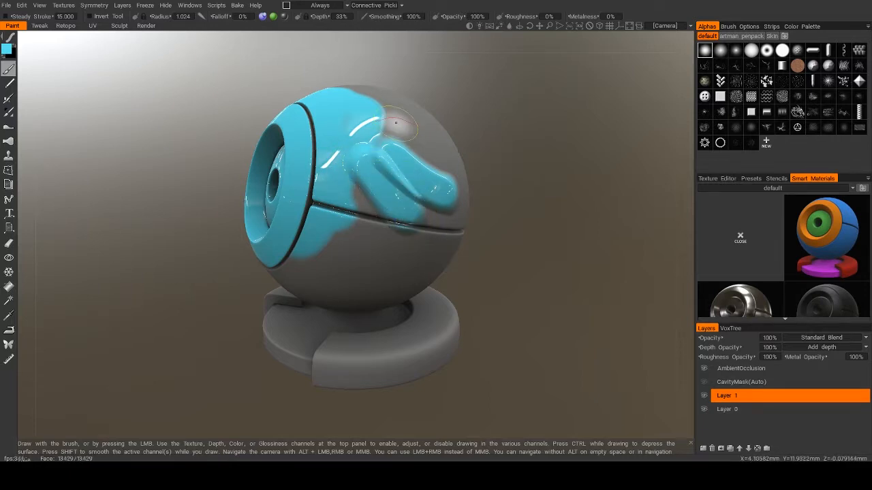
{"action": "key", "text": "ctrl+z"}
{"action": "key", "text": "ctrl+z"}
{"action": "key", "text": "ctrl+z"}
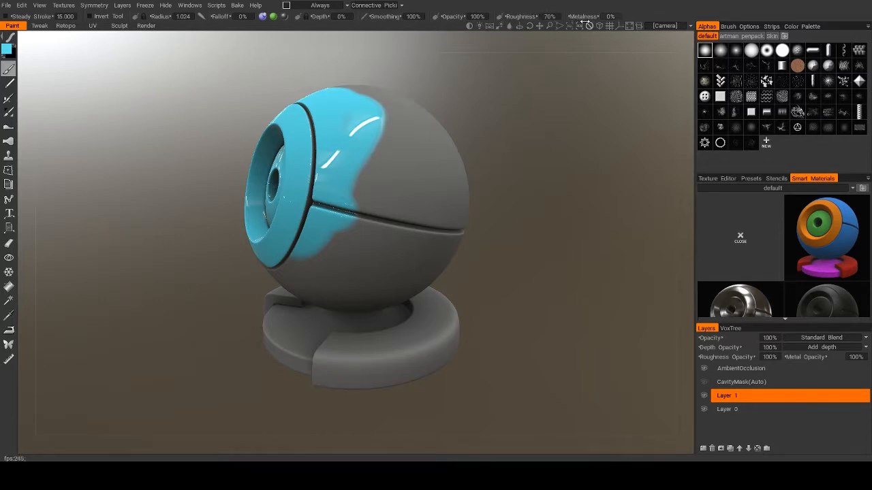
Step: With depth at 0% and roughness at 73%, paint cyan across the sphere's side above and below the seam
{"action": "mouse_move", "coordinate": [361, 116]}
{"action": "left_mouse_down"}
{"action": "mouse_move", "coordinate": [388, 163]}
{"action": "mouse_move", "coordinate": [409, 238]}
{"action": "mouse_move", "coordinate": [364, 174]}
{"action": "mouse_move", "coordinate": [359, 226]}
{"action": "left_mouse_up"}
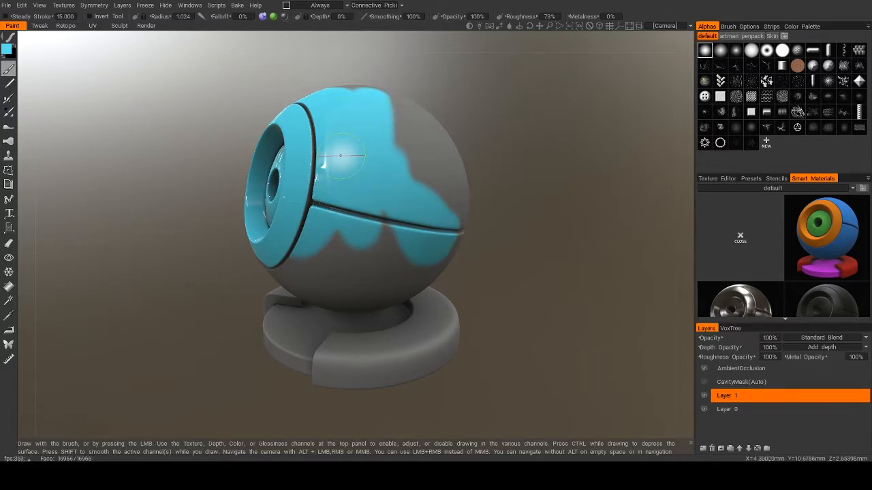
{"action": "scroll", "coordinate": [337, 153], "scroll_direction": "up", "scroll_amount": 5}
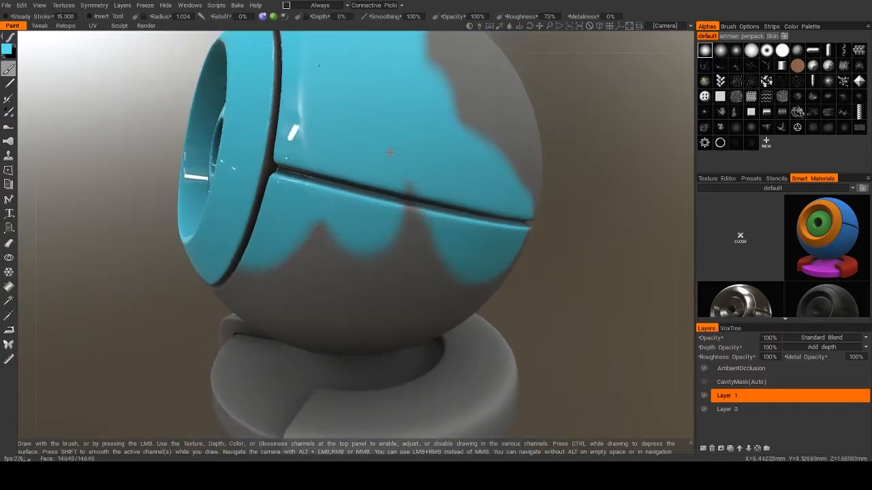
{"action": "mouse_move", "coordinate": [303, 187]}
{"action": "left_mouse_down"}
{"action": "mouse_move", "coordinate": [282, 252]}
{"action": "mouse_move", "coordinate": [409, 279]}
{"action": "left_mouse_up"}
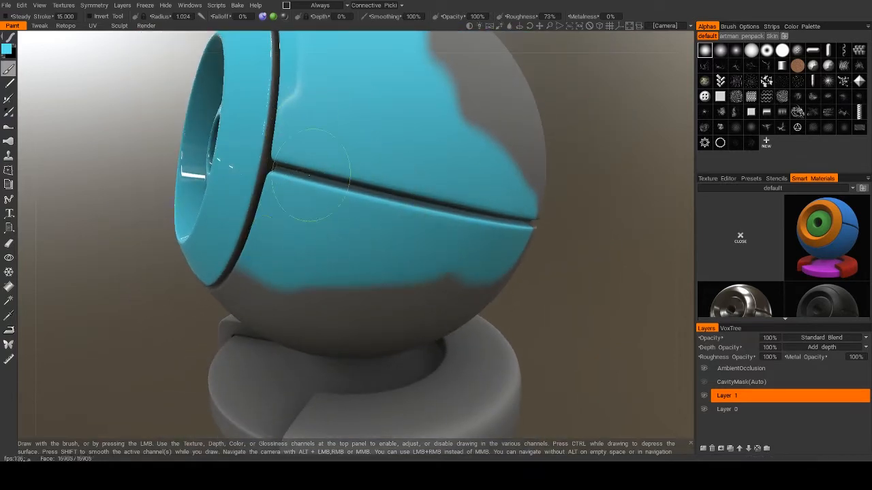
Step: Raise metalness to 100% and paint metallic cyan over the sphere's side and the front ring
{"action": "mouse_move", "coordinate": [399, 111]}
{"action": "left_mouse_down", "text": "alt"}
{"action": "mouse_move", "coordinate": [371, 107]}
{"action": "mouse_move", "coordinate": [416, 123]}
{"action": "mouse_move", "coordinate": [341, 122]}
{"action": "left_mouse_up", "text": "alt"}
{"action": "scroll", "coordinate": [370, 107], "scroll_direction": "down", "scroll_amount": 4}
{"action": "left_click_drag", "start_coordinate": [574, 15], "coordinate": [593, 16]}
{"action": "mouse_move", "coordinate": [371, 116]}
{"action": "left_mouse_down"}
{"action": "mouse_move", "coordinate": [434, 231]}
{"action": "mouse_move", "coordinate": [327, 235]}
{"action": "mouse_move", "coordinate": [419, 249]}
{"action": "left_mouse_up"}
{"action": "left_click_drag", "start_coordinate": [592, 16], "coordinate": [617, 15]}
{"action": "mouse_move", "coordinate": [446, 150]}
{"action": "left_mouse_down"}
{"action": "mouse_move", "coordinate": [398, 160]}
{"action": "mouse_move", "coordinate": [395, 204]}
{"action": "mouse_move", "coordinate": [407, 213]}
{"action": "mouse_move", "coordinate": [385, 240]}
{"action": "mouse_move", "coordinate": [366, 232]}
{"action": "left_mouse_up"}
{"action": "left_click_drag", "start_coordinate": [451, 230], "coordinate": [329, 221]}
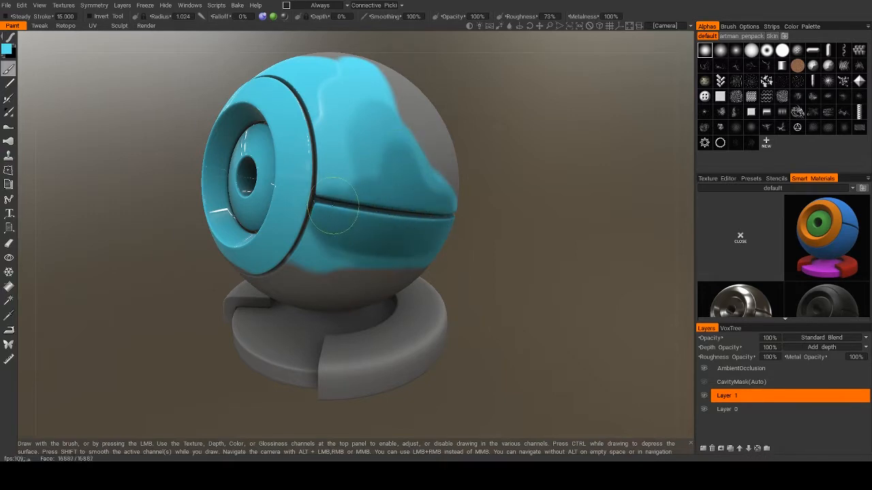
{"action": "mouse_move", "coordinate": [393, 205]}
{"action": "left_mouse_down", "text": "alt"}
{"action": "mouse_move", "coordinate": [365, 151]}
{"action": "mouse_move", "coordinate": [384, 179]}
{"action": "mouse_move", "coordinate": [386, 248]}
{"action": "mouse_move", "coordinate": [429, 187]}
{"action": "left_mouse_up", "text": "alt"}
{"action": "right_click_drag", "start_coordinate": [402, 166], "coordinate": [562, 163], "text": "alt"}
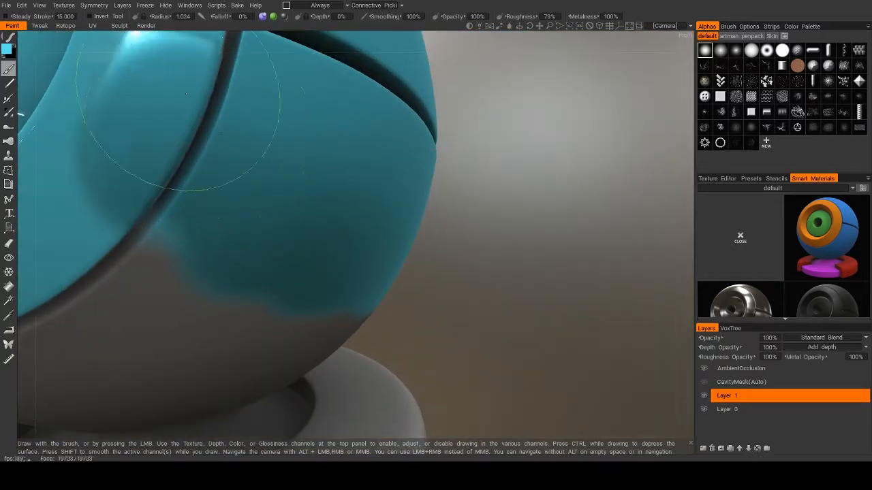
{"action": "right_click_drag", "start_coordinate": [176, 139], "coordinate": [102, 143], "text": "alt"}
{"action": "left_click_drag", "start_coordinate": [102, 143], "coordinate": [224, 191], "text": "alt"}
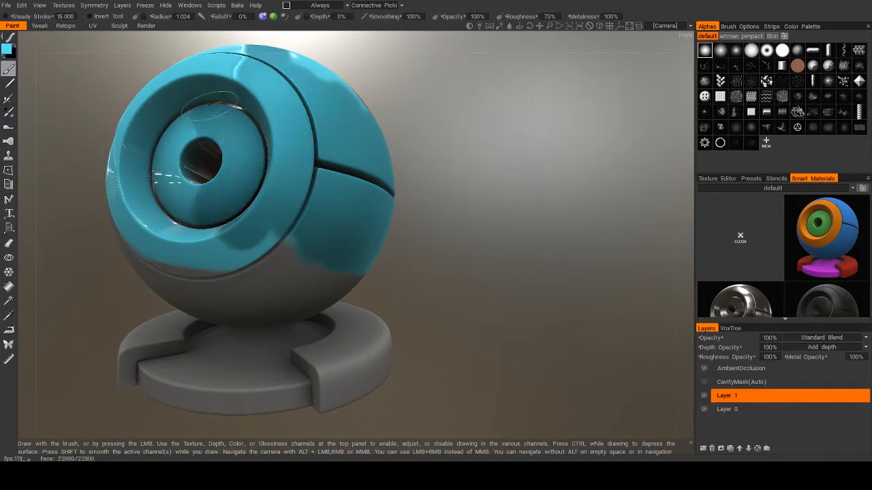
Step: Pick a neutral light grey with 0% saturation and paint it over the cyan on the model's front
{"action": "key", "text": "v"}
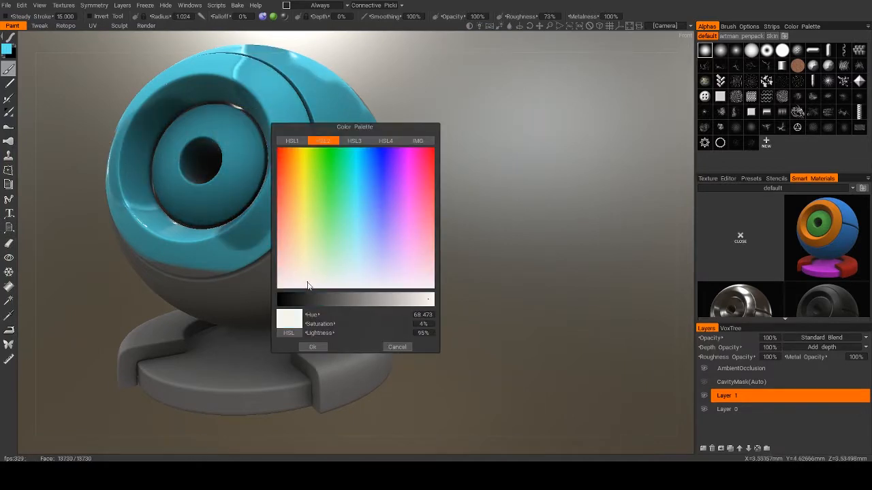
{"action": "left_click", "coordinate": [402, 300]}
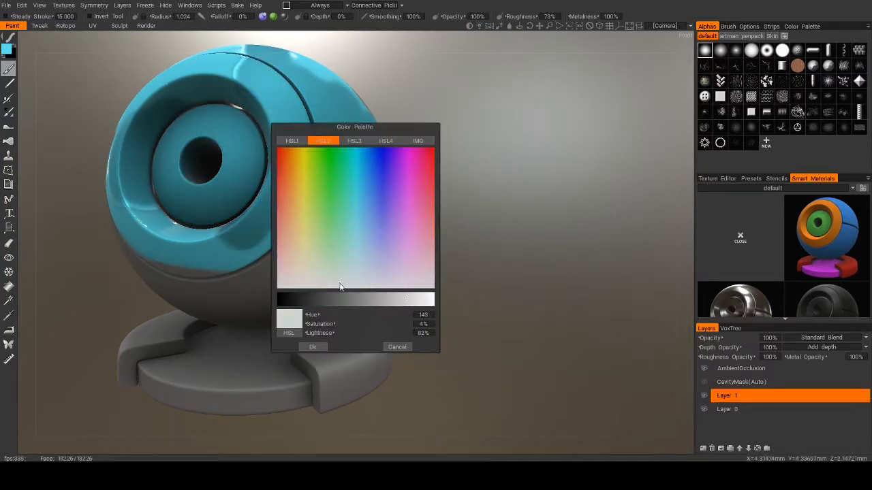
{"action": "left_click", "coordinate": [239, 294]}
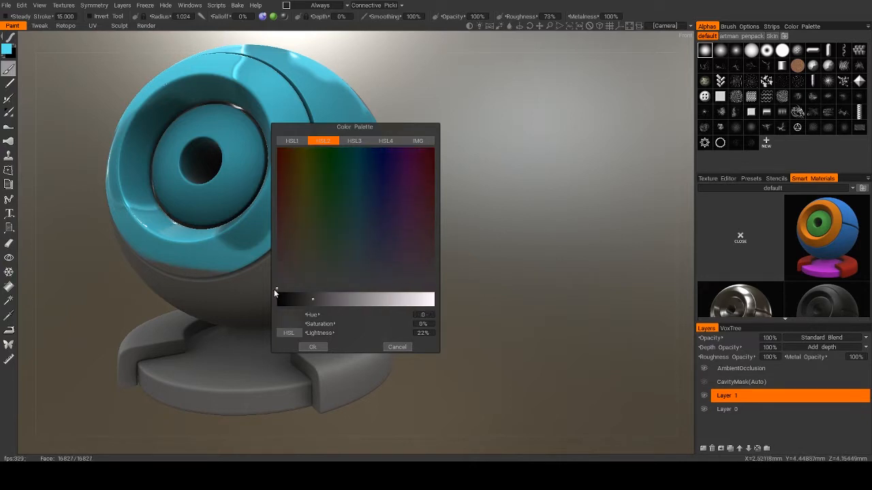
{"action": "left_click", "coordinate": [389, 300]}
{"action": "left_click", "coordinate": [313, 347]}
{"action": "mouse_move", "coordinate": [259, 225]}
{"action": "left_mouse_down"}
{"action": "mouse_move", "coordinate": [272, 170]}
{"action": "mouse_move", "coordinate": [298, 202]}
{"action": "mouse_move", "coordinate": [232, 116]}
{"action": "mouse_move", "coordinate": [136, 225]}
{"action": "mouse_move", "coordinate": [156, 204]}
{"action": "mouse_move", "coordinate": [225, 252]}
{"action": "left_mouse_up"}
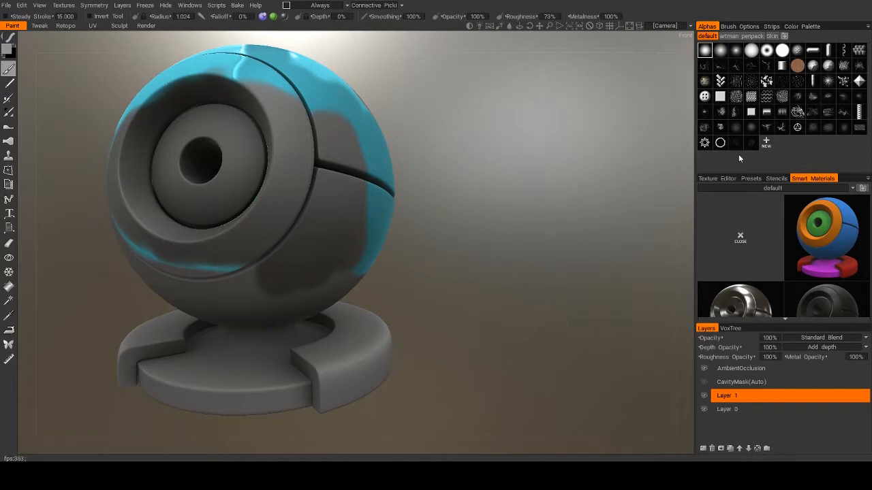
Step: Show the flattened UV texture and paint grey over the cyan patches on the sphere's side islands
{"action": "left_click", "coordinate": [711, 178]}
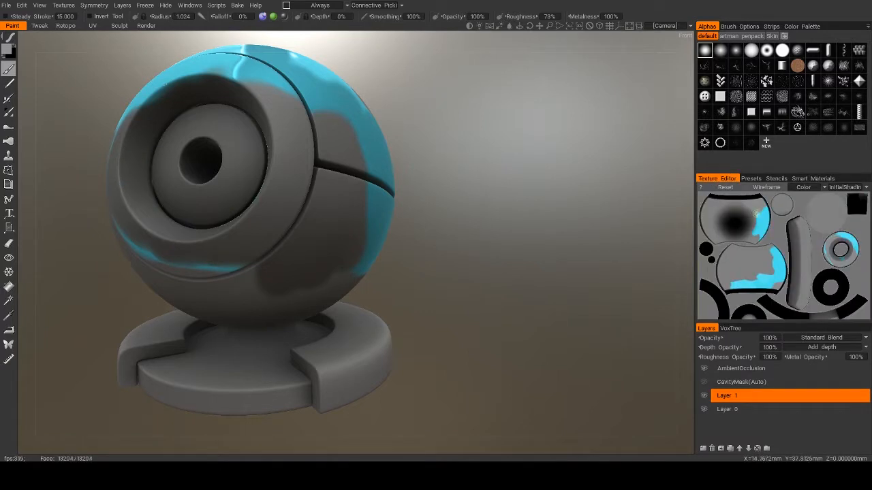
{"action": "left_click_drag", "start_coordinate": [761, 233], "coordinate": [763, 222]}
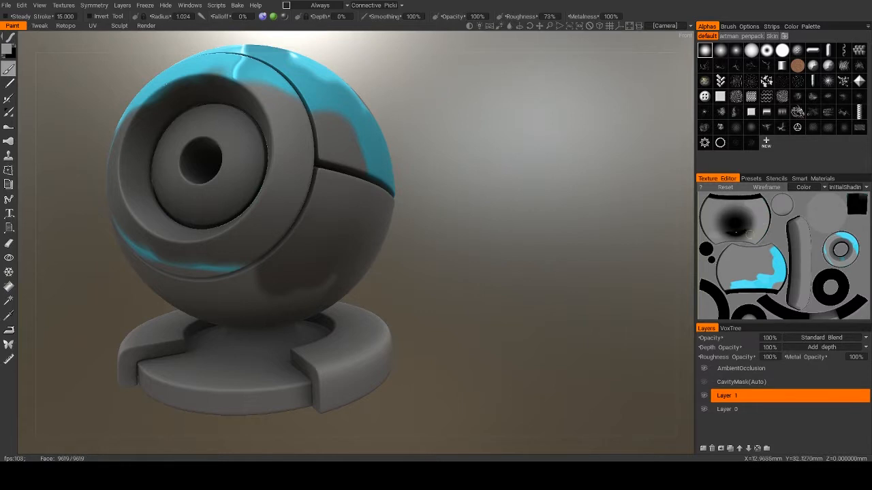
{"action": "left_click_drag", "start_coordinate": [737, 209], "coordinate": [728, 200]}
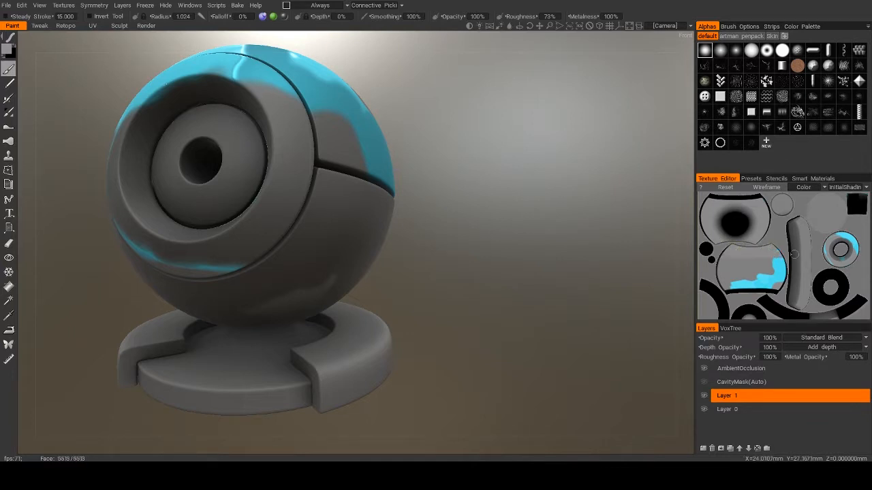
{"action": "key", "text": "ctrl+z"}
{"action": "key", "text": "ctrl+z"}
{"action": "key", "text": "ctrl+z"}
{"action": "key", "text": "ctrl+z"}
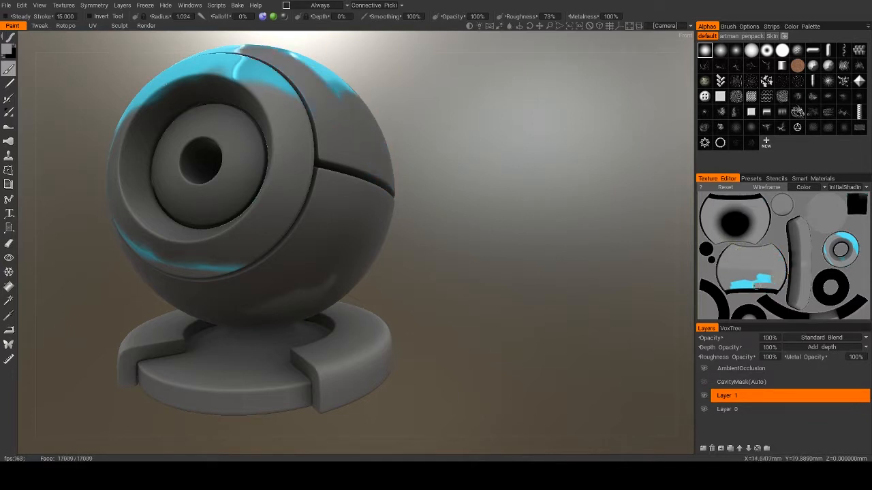
Step: Set Steady Stroke to 27.800 and keep covering the cyan on the sphere and the upper front ring with grey
{"action": "mouse_move", "coordinate": [10, 39]}
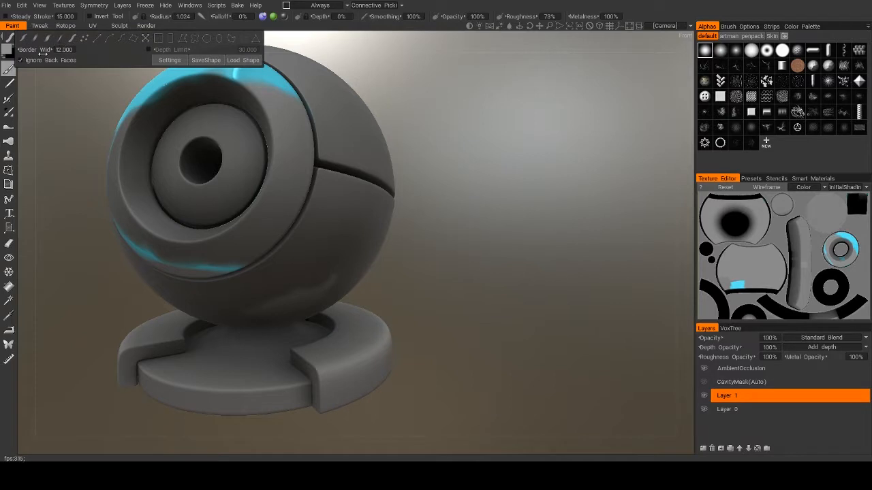
{"action": "left_click_drag", "start_coordinate": [65, 17], "coordinate": [111, 8]}
{"action": "key", "text": "ctrl+z"}
{"action": "key", "text": "ctrl+z"}
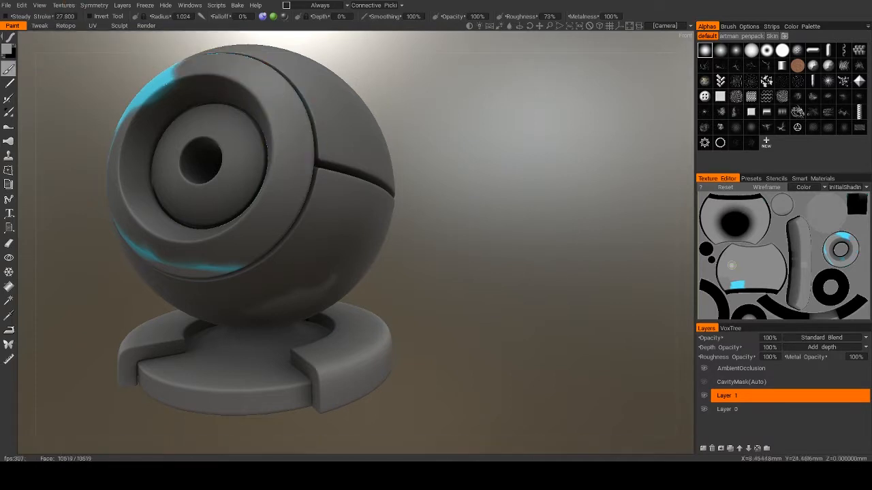
Step: Paint grey over the remaining cyan on the front ring and check the model from several sides
{"action": "scroll", "coordinate": [297, 156], "scroll_direction": "up", "scroll_amount": 5}
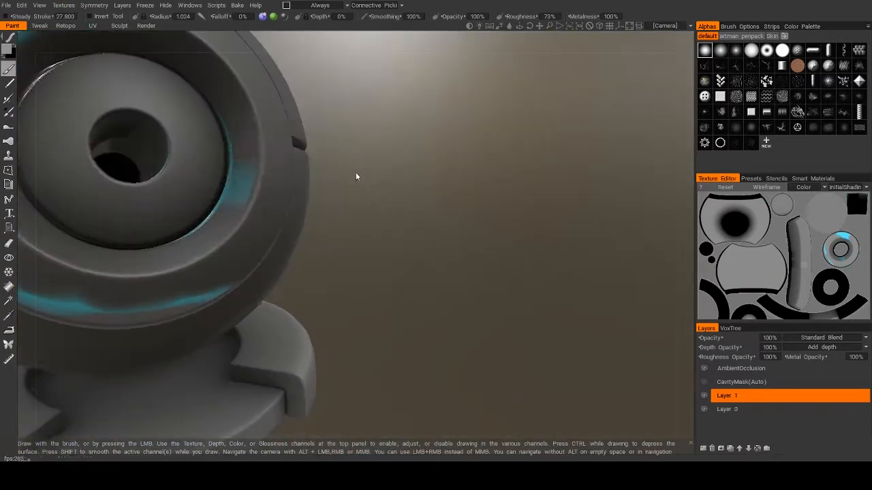
{"action": "scroll", "coordinate": [114, 99], "scroll_direction": "down", "scroll_amount": 5}
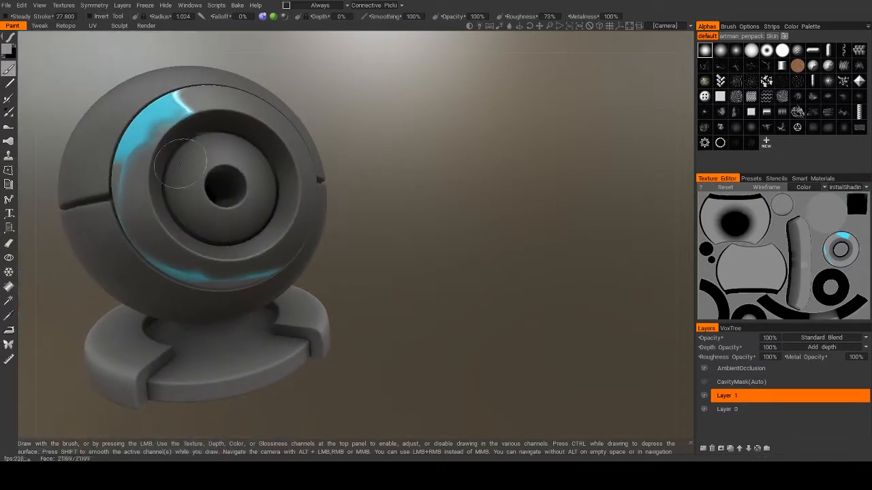
{"action": "key", "text": "ctrl+z"}
{"action": "key", "text": "ctrl+z"}
{"action": "key", "text": "ctrl+z"}
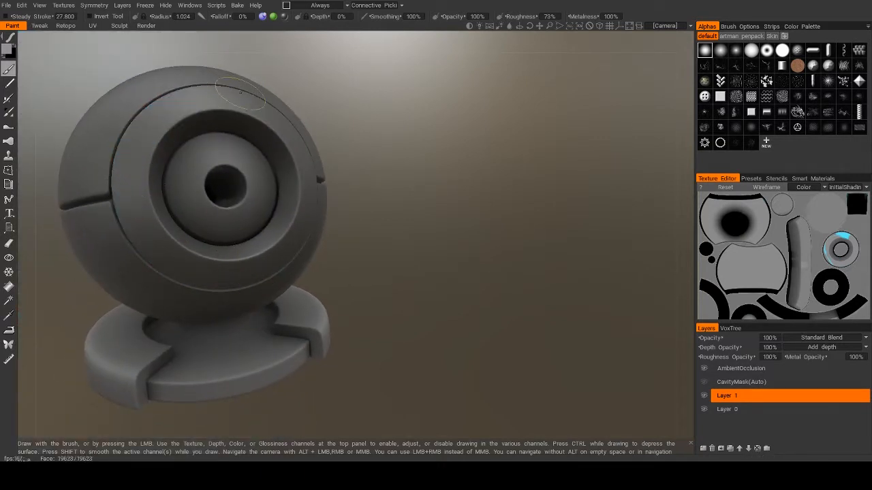
{"action": "scroll", "coordinate": [331, 196], "scroll_direction": "down", "scroll_amount": 1}
{"action": "left_click_drag", "start_coordinate": [477, 198], "coordinate": [344, 133]}
{"action": "scroll", "coordinate": [352, 259], "scroll_direction": "up", "scroll_amount": 2}
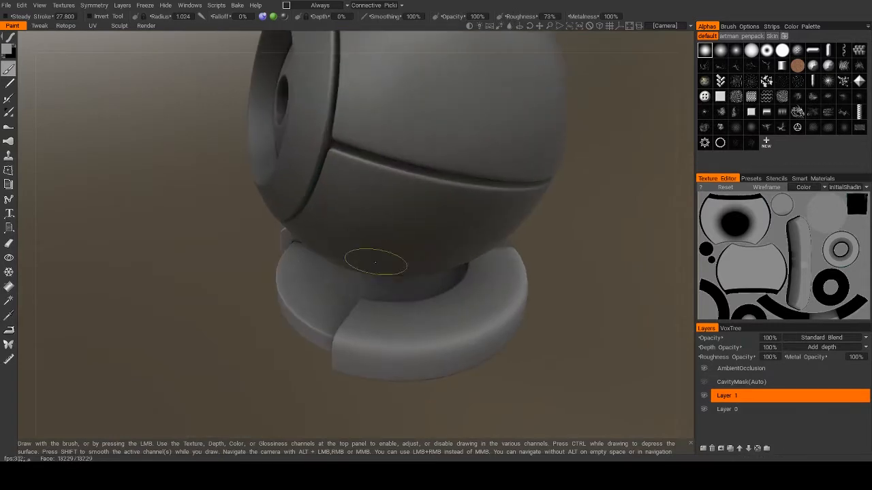
{"action": "scroll", "coordinate": [414, 255], "scroll_direction": "up", "scroll_amount": 4}
{"action": "scroll", "coordinate": [463, 225], "scroll_direction": "down", "scroll_amount": 4}
{"action": "left_click_drag", "start_coordinate": [464, 224], "coordinate": [513, 173], "text": "alt"}
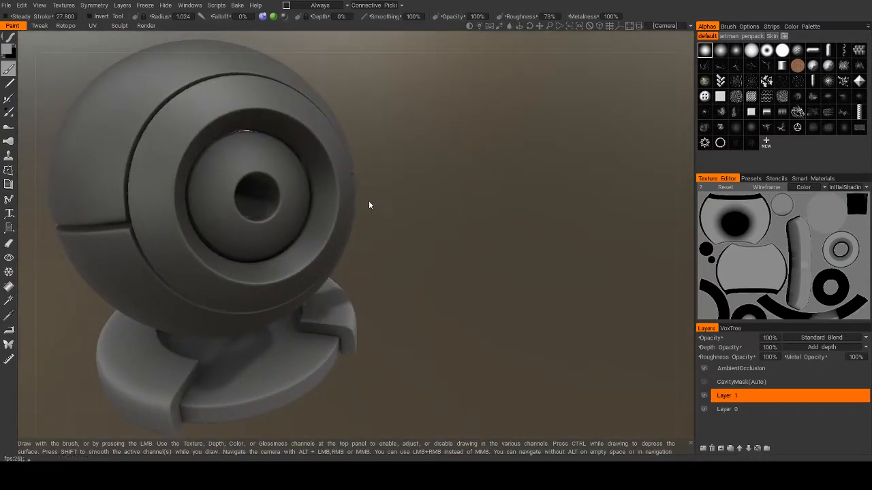
Step: Set metalness and roughness to 0% and paint glossy grey over the eyeball, front ring and sphere
{"action": "scroll", "coordinate": [371, 168], "scroll_direction": "down", "scroll_amount": 2}
{"action": "left_click_drag", "start_coordinate": [540, 26], "coordinate": [646, 26]}
{"action": "left_click_drag", "start_coordinate": [577, 16], "coordinate": [533, 14]}
{"action": "left_click_drag", "start_coordinate": [522, 17], "coordinate": [432, 12]}
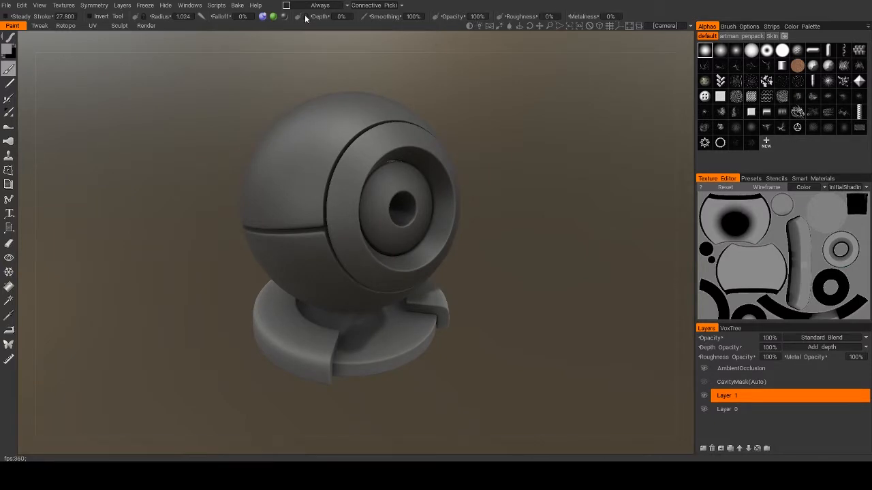
{"action": "mouse_move", "coordinate": [391, 136]}
{"action": "left_mouse_down"}
{"action": "mouse_move", "coordinate": [327, 163]}
{"action": "mouse_move", "coordinate": [354, 170]}
{"action": "mouse_move", "coordinate": [388, 249]}
{"action": "mouse_move", "coordinate": [409, 259]}
{"action": "mouse_move", "coordinate": [381, 258]}
{"action": "mouse_move", "coordinate": [421, 223]}
{"action": "left_mouse_up"}
{"action": "mouse_move", "coordinate": [387, 258]}
{"action": "left_mouse_down"}
{"action": "mouse_move", "coordinate": [412, 231]}
{"action": "mouse_move", "coordinate": [361, 184]}
{"action": "mouse_move", "coordinate": [382, 164]}
{"action": "mouse_move", "coordinate": [361, 269]}
{"action": "mouse_move", "coordinate": [477, 181]}
{"action": "mouse_move", "coordinate": [395, 278]}
{"action": "mouse_move", "coordinate": [438, 134]}
{"action": "left_mouse_up"}
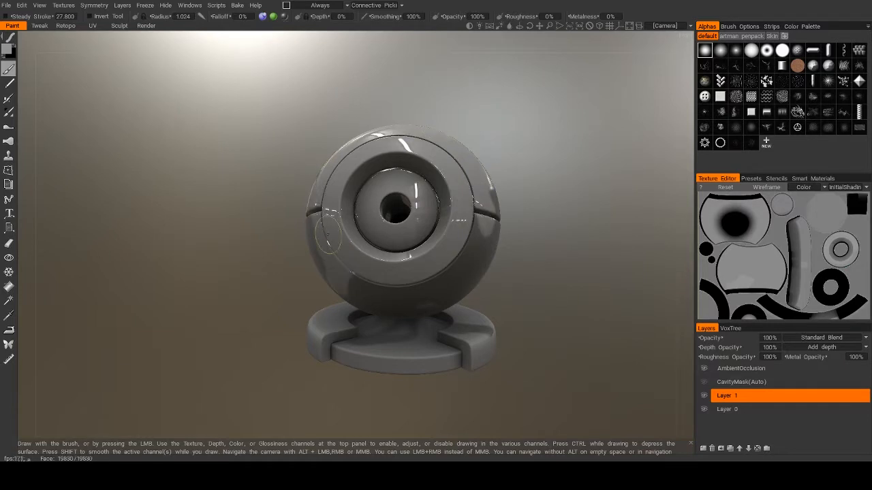
{"action": "left_click_drag", "start_coordinate": [328, 232], "coordinate": [371, 237], "text": "alt"}
{"action": "scroll", "coordinate": [408, 193], "scroll_direction": "up", "scroll_amount": 3}
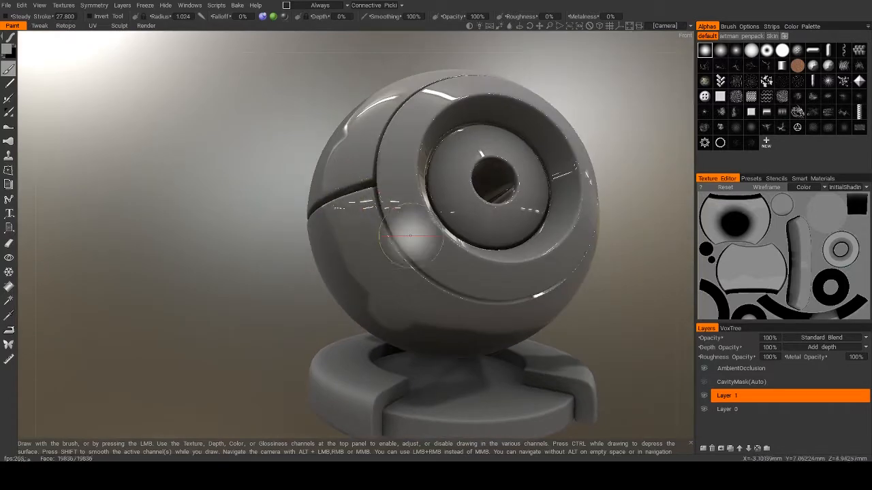
{"action": "left_click_drag", "start_coordinate": [554, 232], "coordinate": [552, 137], "text": "alt"}
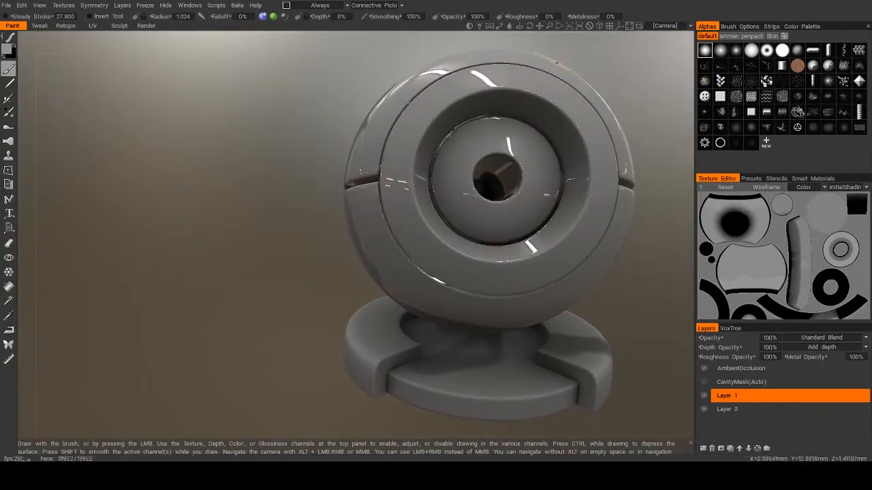
Step: Add a new layer above Layer 1 and hide Layer 1
{"action": "left_click_drag", "start_coordinate": [534, 27], "coordinate": [409, 28]}
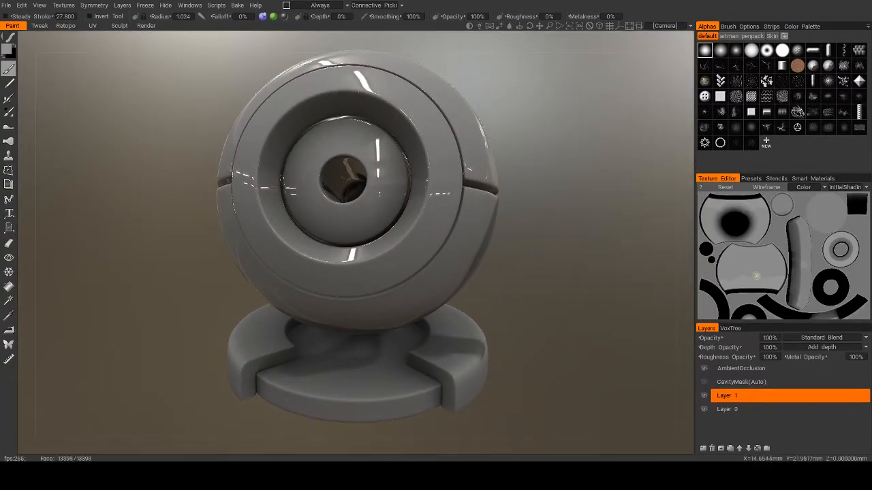
{"action": "left_click", "coordinate": [703, 449]}
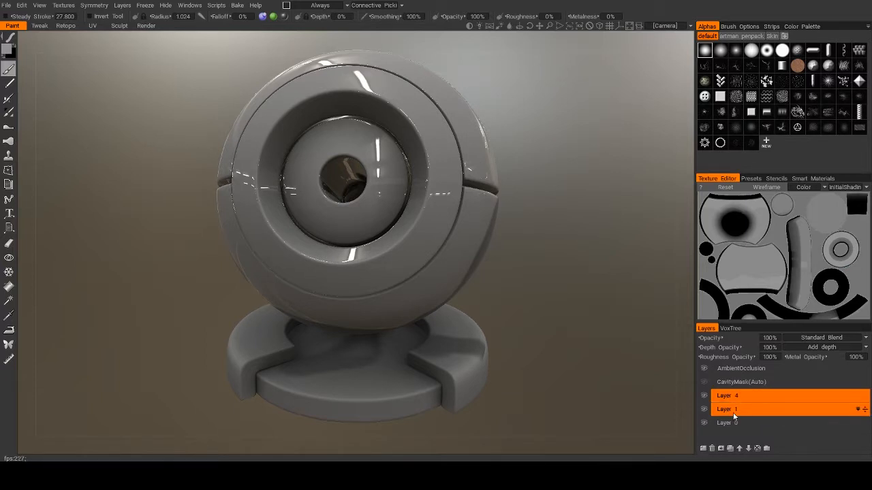
{"action": "left_click", "coordinate": [703, 409]}
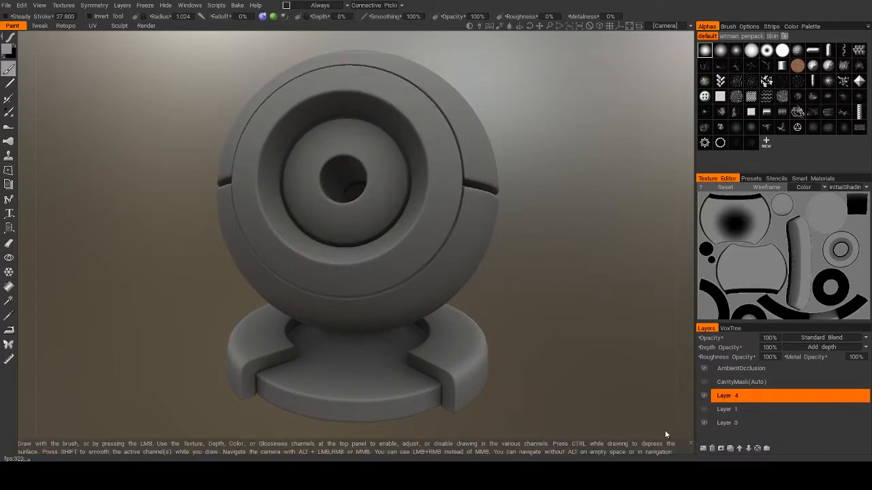
{"action": "left_click", "coordinate": [703, 408]}
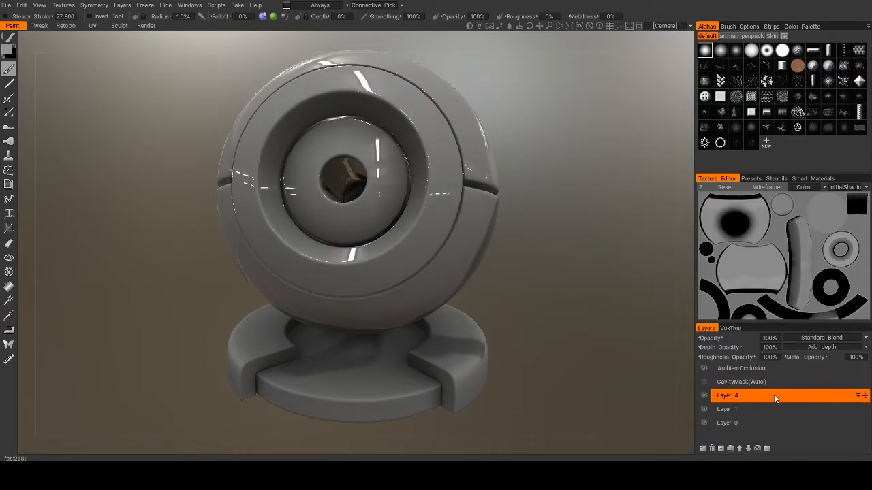
{"action": "left_click", "coordinate": [705, 410]}
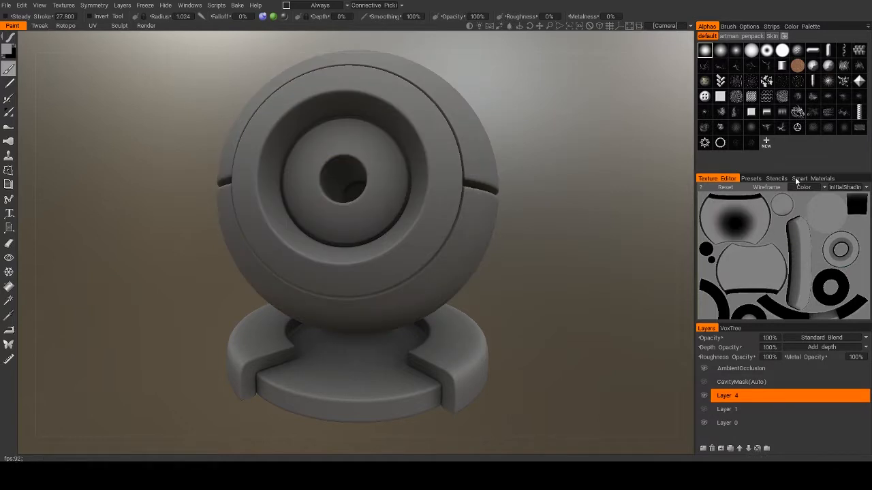
Step: Enlarge the smart material preview over the front ring and eyeball and preview the polished metal, dark and copper materials from the default set
{"action": "left_click", "coordinate": [825, 178]}
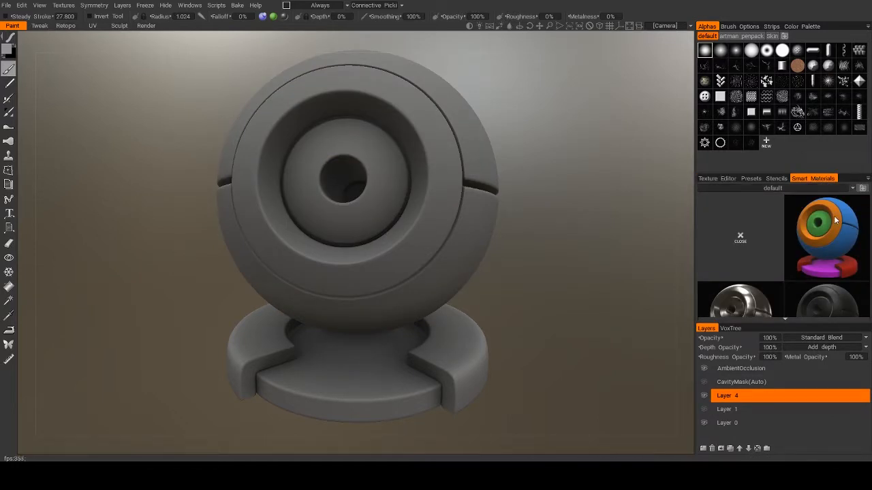
{"action": "scroll", "coordinate": [835, 220], "scroll_direction": "down", "scroll_amount": 3}
{"action": "left_click", "coordinate": [764, 254]}
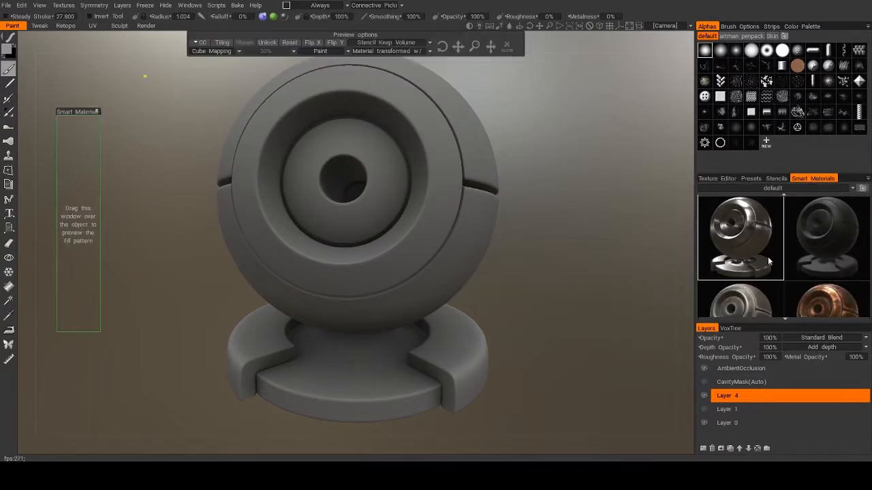
{"action": "left_click_drag", "start_coordinate": [100, 144], "coordinate": [385, 170]}
{"action": "left_click_drag", "start_coordinate": [331, 112], "coordinate": [351, 84]}
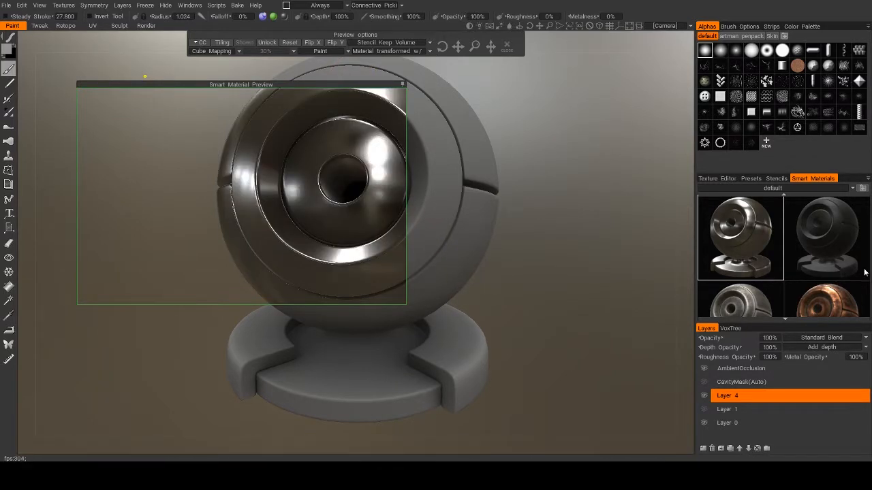
{"action": "left_click", "coordinate": [823, 254]}
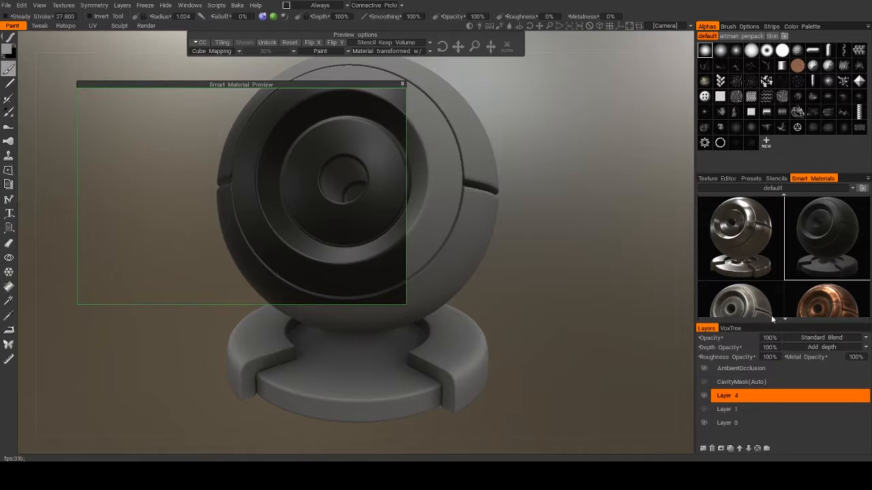
{"action": "scroll", "coordinate": [771, 282], "scroll_direction": "down", "scroll_amount": 1}
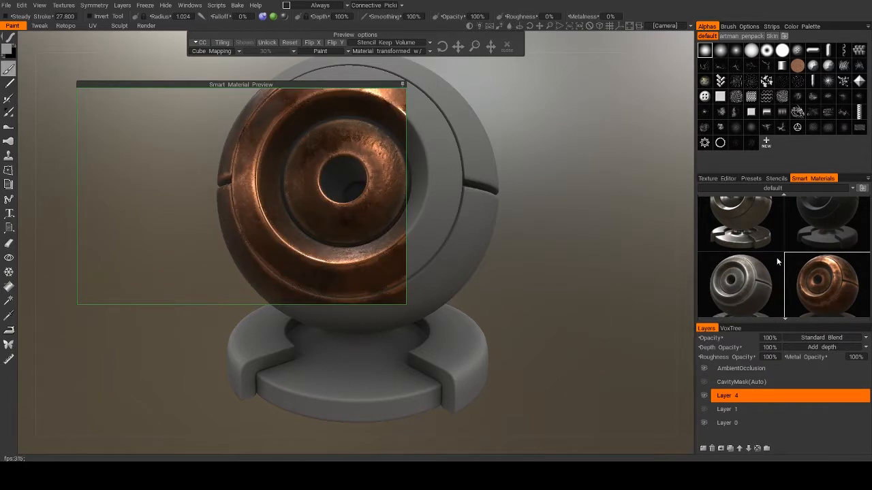
Step: Preview smart materials from the dirt and rubber categories on the sphere
{"action": "mouse_move", "coordinate": [793, 202]}
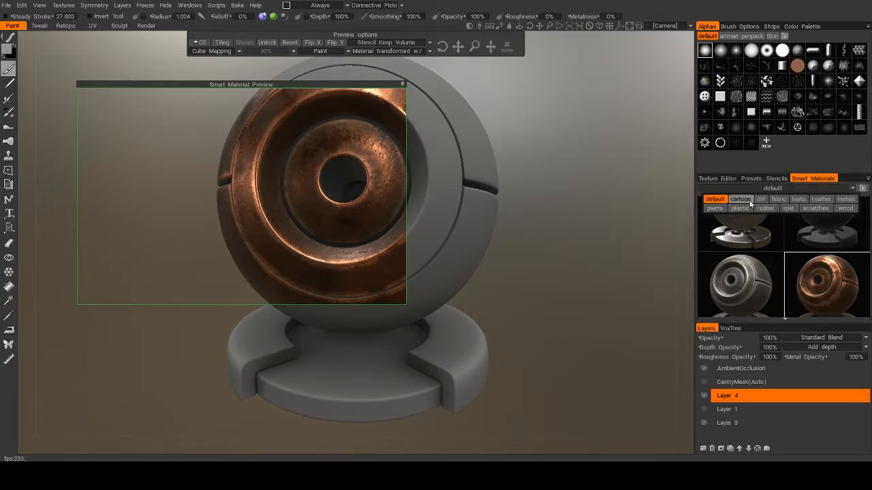
{"action": "left_click", "coordinate": [763, 199]}
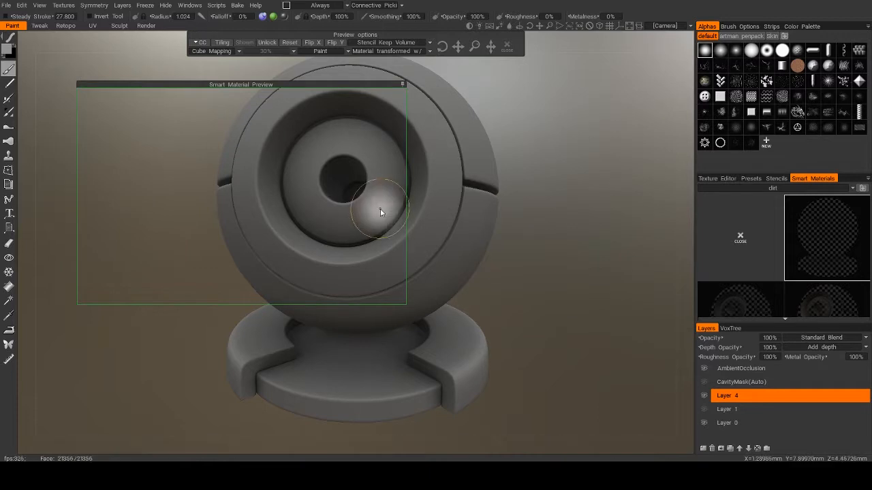
{"action": "scroll", "coordinate": [803, 251], "scroll_direction": "down", "scroll_amount": 3}
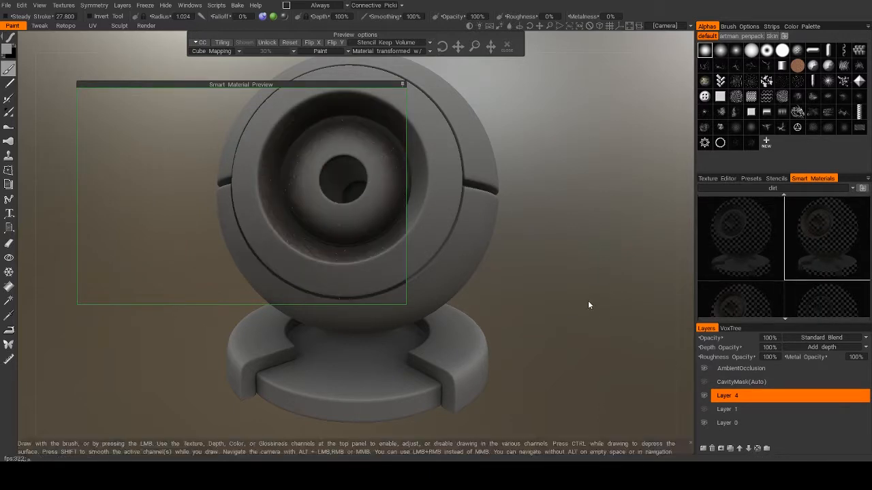
{"action": "left_click", "coordinate": [768, 199]}
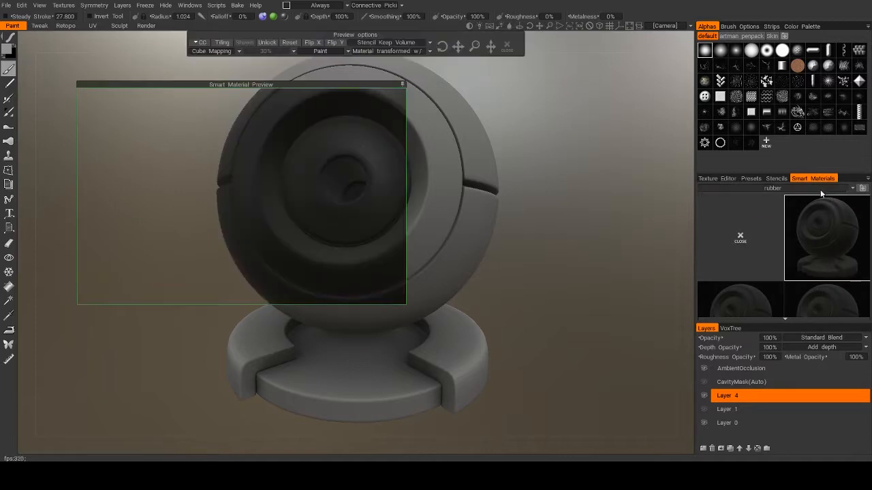
{"action": "mouse_move", "coordinate": [825, 215]}
Step: Preview the reddish-brown wood from the wood category, and choose the orange painted wood smart material
{"action": "left_click", "coordinate": [845, 209]}
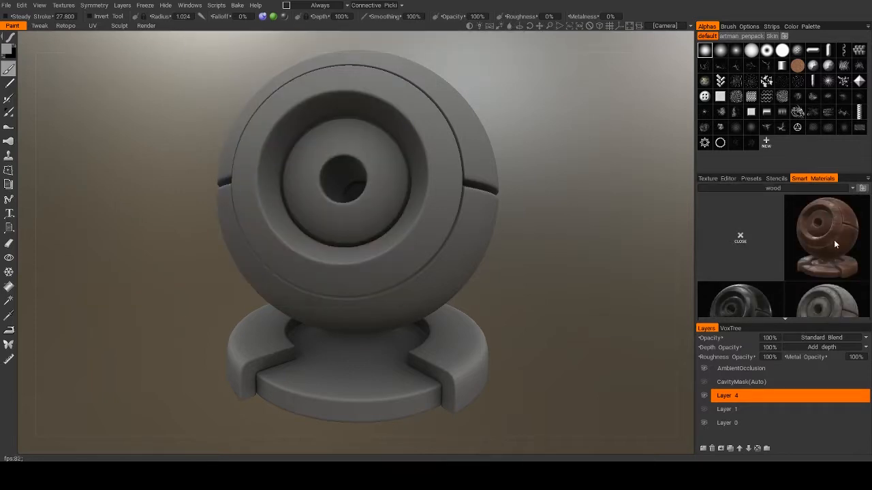
{"action": "left_click", "coordinate": [832, 245]}
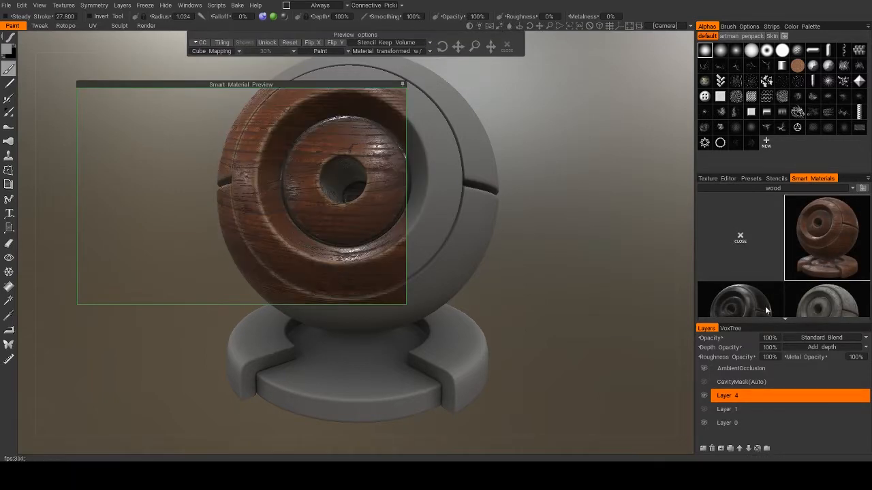
{"action": "scroll", "coordinate": [810, 300], "scroll_direction": "down", "scroll_amount": 2}
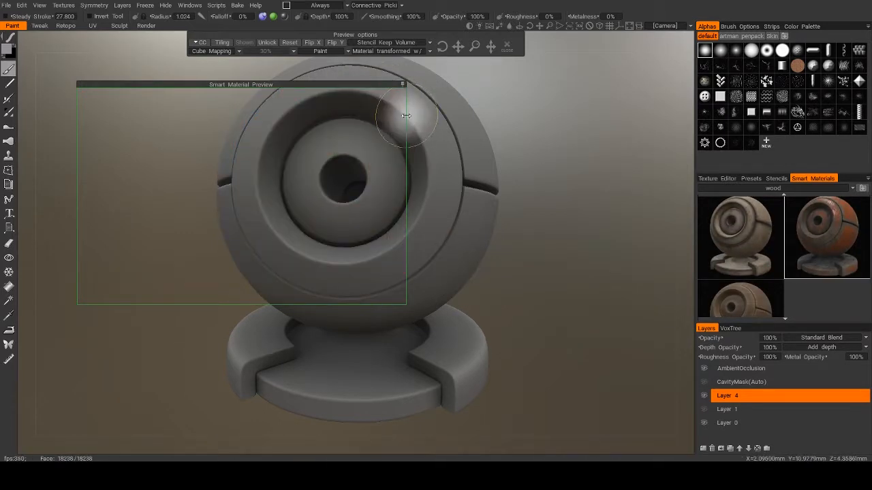
Step: Narrow the smart material preview clear of the model and paint the orange wood over the sphere and front ring on Layer 4
{"action": "left_click_drag", "start_coordinate": [406, 118], "coordinate": [182, 92]}
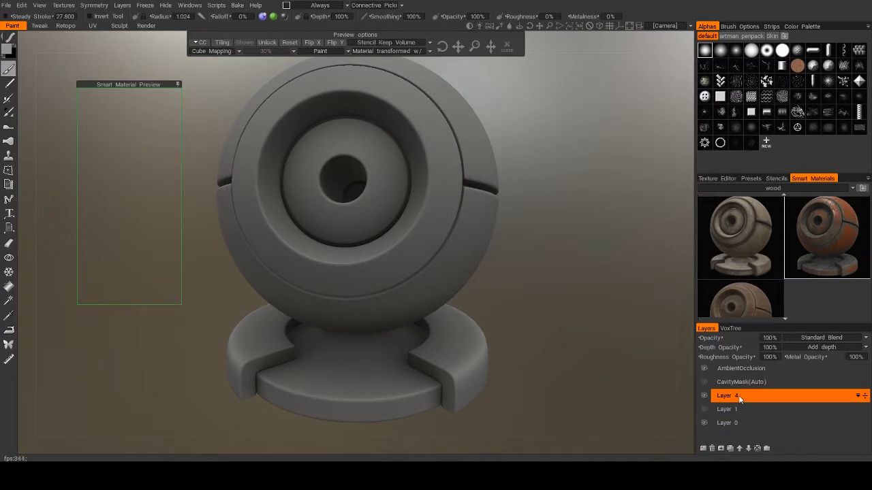
{"action": "mouse_move", "coordinate": [419, 102]}
{"action": "left_mouse_down"}
{"action": "mouse_move", "coordinate": [399, 95]}
{"action": "mouse_move", "coordinate": [375, 148]}
{"action": "mouse_move", "coordinate": [304, 167]}
{"action": "mouse_move", "coordinate": [318, 202]}
{"action": "left_mouse_up"}
{"action": "mouse_move", "coordinate": [362, 167]}
{"action": "left_mouse_down"}
{"action": "mouse_move", "coordinate": [388, 204]}
{"action": "mouse_move", "coordinate": [249, 191]}
{"action": "mouse_move", "coordinate": [334, 265]}
{"action": "mouse_move", "coordinate": [411, 125]}
{"action": "mouse_move", "coordinate": [262, 143]}
{"action": "mouse_move", "coordinate": [262, 204]}
{"action": "mouse_move", "coordinate": [470, 177]}
{"action": "mouse_move", "coordinate": [422, 128]}
{"action": "mouse_move", "coordinate": [450, 115]}
{"action": "mouse_move", "coordinate": [279, 85]}
{"action": "mouse_move", "coordinate": [293, 68]}
{"action": "mouse_move", "coordinate": [244, 271]}
{"action": "mouse_move", "coordinate": [416, 289]}
{"action": "mouse_move", "coordinate": [409, 291]}
{"action": "mouse_move", "coordinate": [480, 140]}
{"action": "mouse_move", "coordinate": [485, 197]}
{"action": "mouse_move", "coordinate": [494, 181]}
{"action": "mouse_move", "coordinate": [436, 190]}
{"action": "mouse_move", "coordinate": [438, 168]}
{"action": "mouse_move", "coordinate": [480, 153]}
{"action": "mouse_move", "coordinate": [504, 204]}
{"action": "mouse_move", "coordinate": [454, 280]}
{"action": "mouse_move", "coordinate": [534, 225]}
{"action": "mouse_move", "coordinate": [538, 184]}
{"action": "mouse_move", "coordinate": [554, 249]}
{"action": "left_mouse_up"}
Step: Set the paint layer colour of the wood_painted_old smart material to yellow and save it as a new material
{"action": "right_click", "coordinate": [812, 225]}
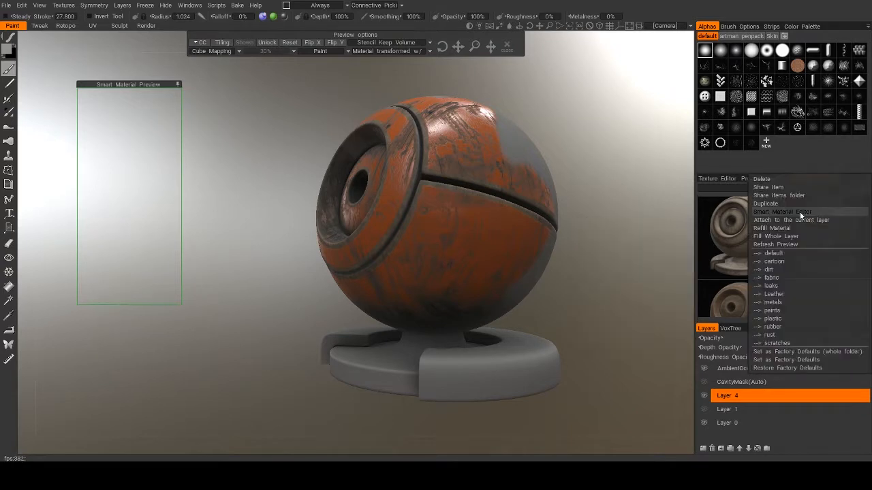
{"action": "left_click", "coordinate": [788, 212]}
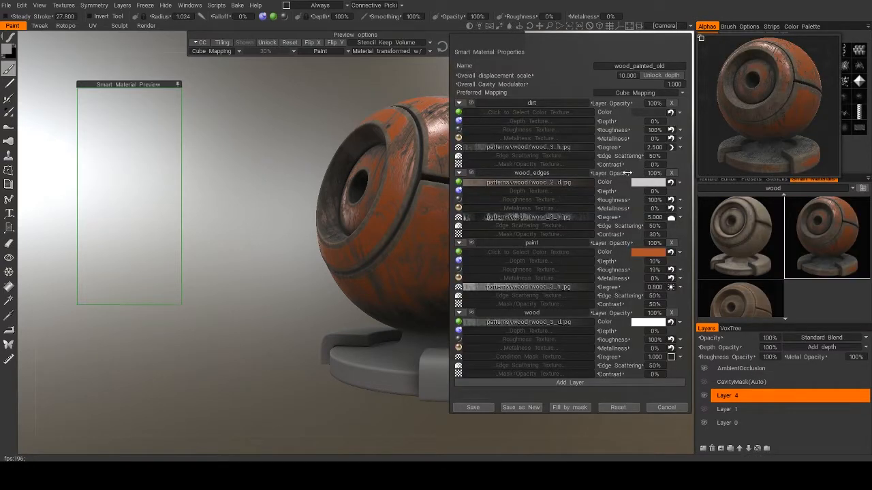
{"action": "left_click_drag", "start_coordinate": [626, 173], "coordinate": [620, 177]}
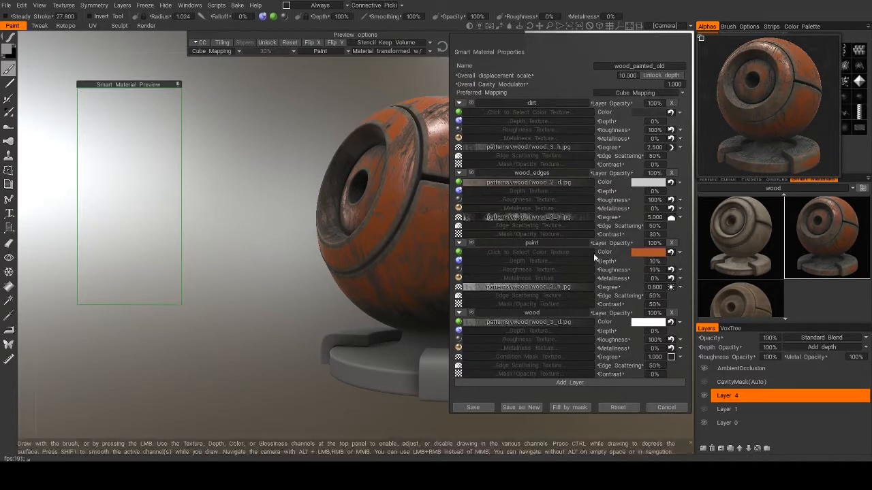
{"action": "left_click", "coordinate": [647, 252]}
{"action": "left_click", "coordinate": [398, 177]}
{"action": "left_click_drag", "start_coordinate": [354, 127], "coordinate": [171, 150]}
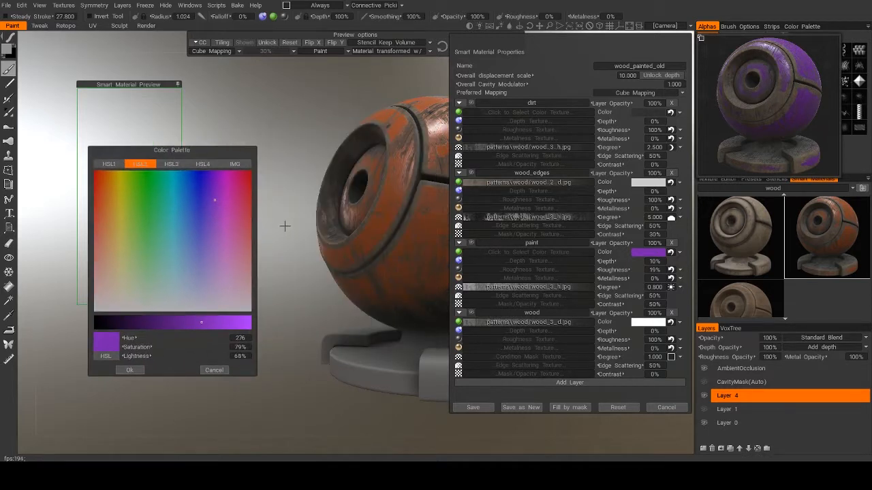
{"action": "left_click", "coordinate": [174, 188]}
{"action": "left_click", "coordinate": [118, 181]}
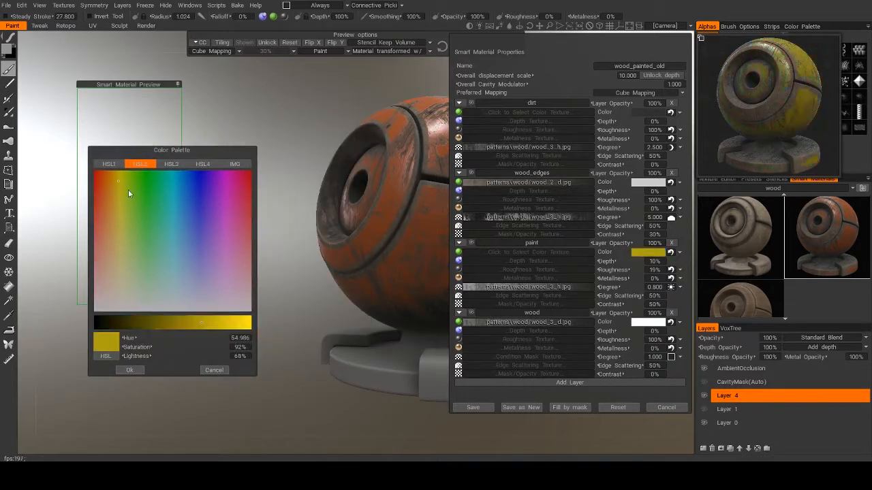
{"action": "left_click", "coordinate": [129, 370]}
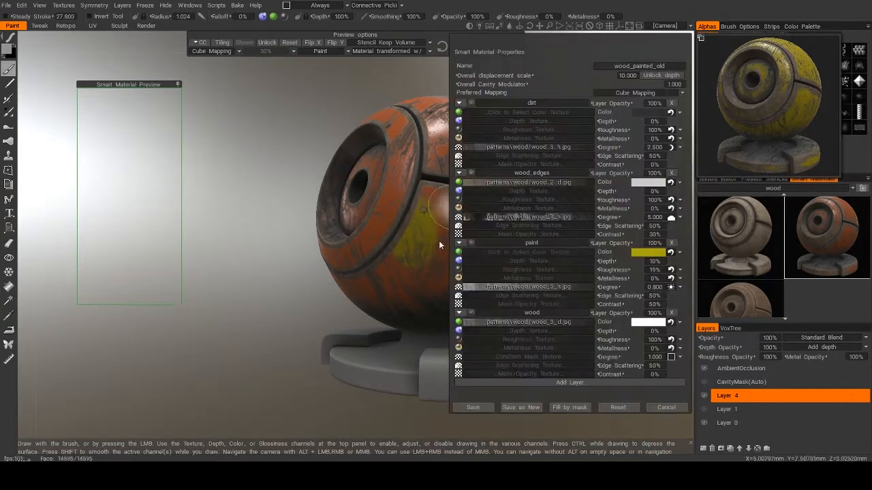
{"action": "left_click", "coordinate": [520, 408]}
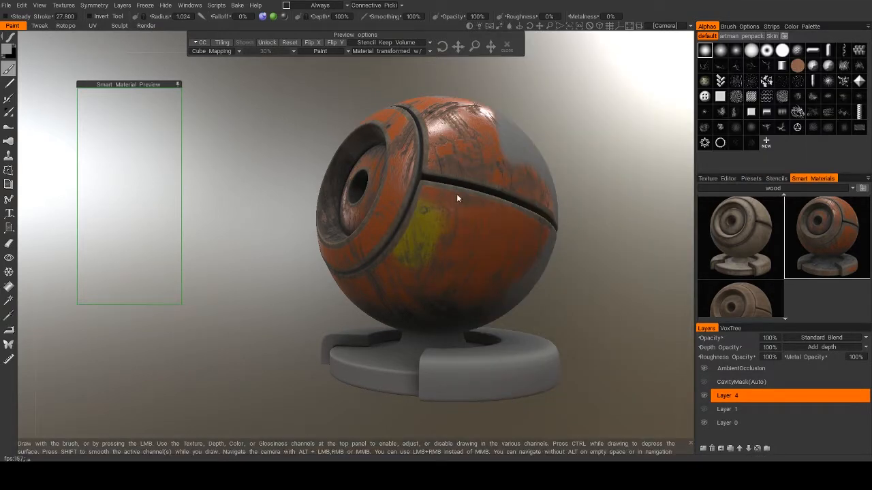
Step: Select the newly saved yellow painted wood smart material
{"action": "scroll", "coordinate": [770, 263], "scroll_direction": "down", "scroll_amount": 4}
{"action": "scroll", "coordinate": [770, 263], "scroll_direction": "up", "scroll_amount": 2}
{"action": "left_click", "coordinate": [762, 259]}
Step: Try painting the yellow wood over the sphere's side, both on the model and in the flattened UV texture
{"action": "mouse_move", "coordinate": [444, 204]}
{"action": "left_mouse_down"}
{"action": "mouse_move", "coordinate": [436, 149]}
{"action": "mouse_move", "coordinate": [493, 138]}
{"action": "mouse_move", "coordinate": [422, 272]}
{"action": "mouse_move", "coordinate": [408, 204]}
{"action": "left_mouse_up"}
{"action": "left_click", "coordinate": [718, 178]}
{"action": "left_click_drag", "start_coordinate": [436, 276], "coordinate": [399, 204]}
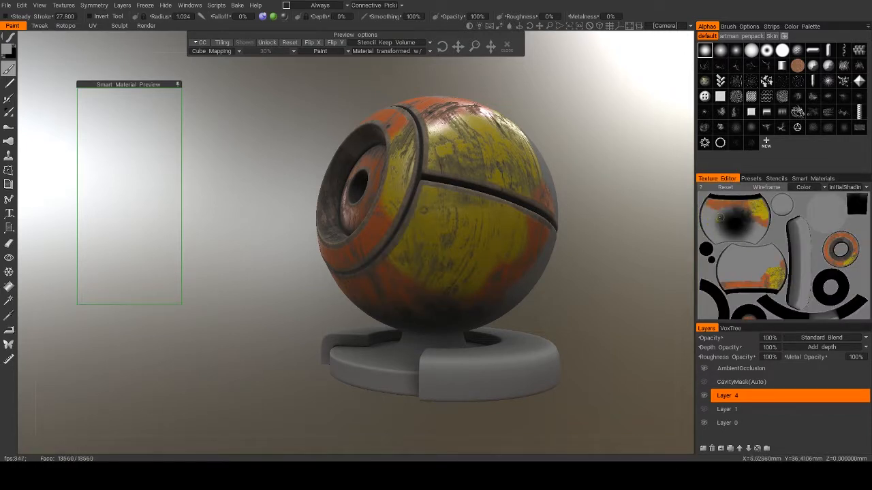
{"action": "left_click_drag", "start_coordinate": [724, 226], "coordinate": [722, 221]}
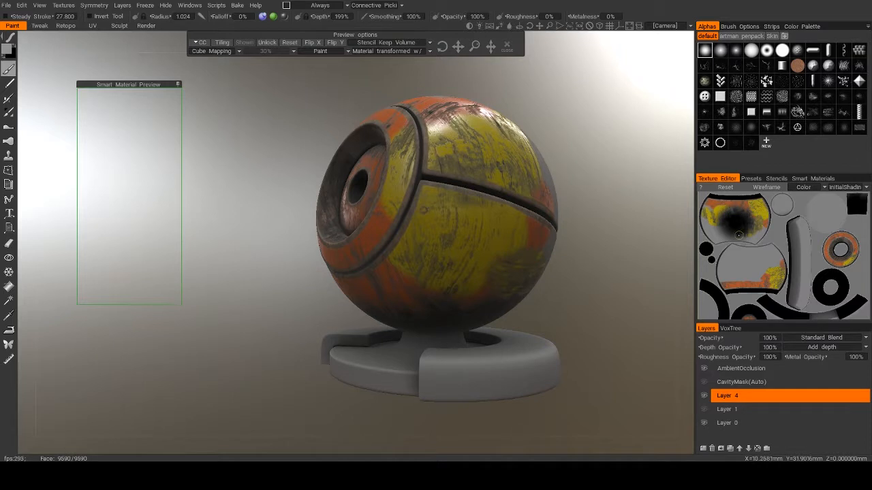
Step: Undo the yellow strokes on the sphere and front ring
{"action": "key", "text": "ctrl+z"}
{"action": "key", "text": "ctrl+z"}
{"action": "key", "text": "ctrl+z"}
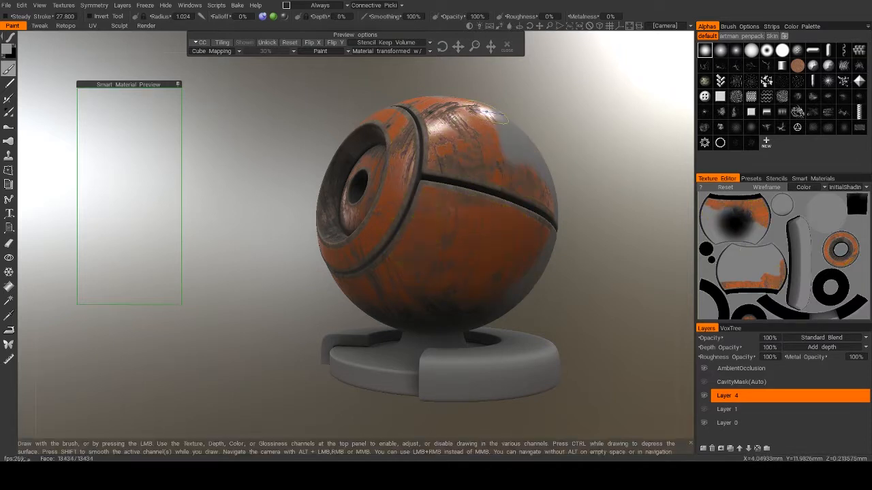
Step: Paint the yellow wood over the sphere's side at 50% Depth and extend it to the front ring and eyeball at 80% Depth
{"action": "left_click", "coordinate": [813, 179]}
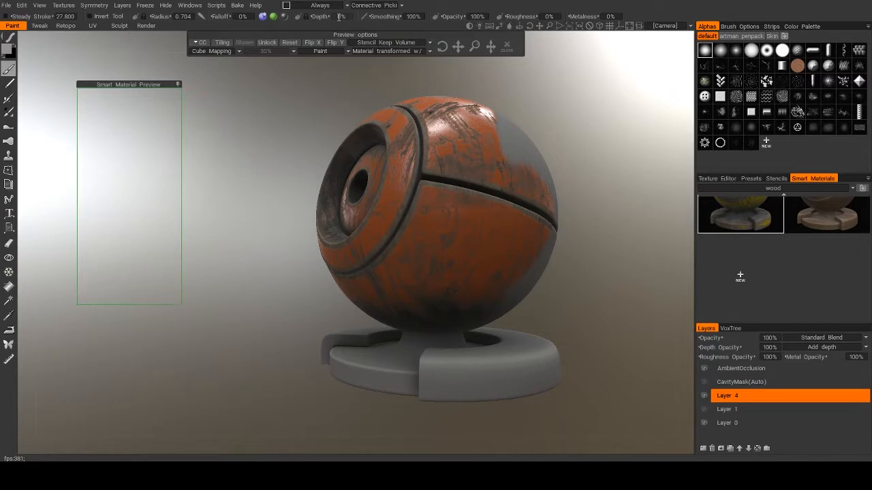
{"action": "mouse_move", "coordinate": [446, 176]}
{"action": "left_mouse_down"}
{"action": "mouse_move", "coordinate": [477, 218]}
{"action": "mouse_move", "coordinate": [439, 183]}
{"action": "mouse_move", "coordinate": [443, 252]}
{"action": "mouse_move", "coordinate": [470, 287]}
{"action": "mouse_move", "coordinate": [517, 235]}
{"action": "left_mouse_up"}
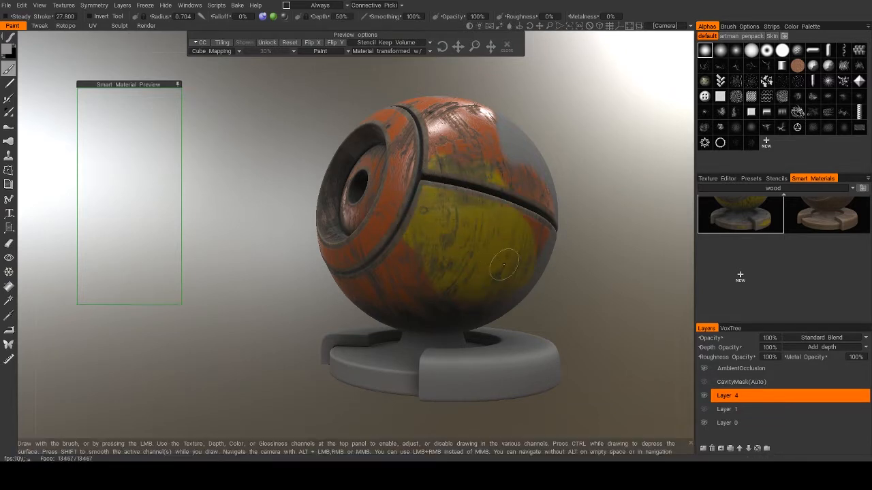
{"action": "mouse_move", "coordinate": [446, 159]}
{"action": "left_mouse_down"}
{"action": "mouse_move", "coordinate": [412, 249]}
{"action": "mouse_move", "coordinate": [382, 218]}
{"action": "mouse_move", "coordinate": [423, 122]}
{"action": "mouse_move", "coordinate": [532, 157]}
{"action": "mouse_move", "coordinate": [439, 298]}
{"action": "mouse_move", "coordinate": [372, 225]}
{"action": "left_mouse_up"}
{"action": "left_click_drag", "start_coordinate": [337, 16], "coordinate": [348, 16]}
{"action": "mouse_move", "coordinate": [437, 186]}
{"action": "left_mouse_down"}
{"action": "mouse_move", "coordinate": [480, 223]}
{"action": "mouse_move", "coordinate": [366, 207]}
{"action": "mouse_move", "coordinate": [378, 164]}
{"action": "left_mouse_up"}
Step: Cover the remaining orange on the sphere and front ring with yellow wood at Radius 5.000 and 3.000 and check the model from the front
{"action": "left_click", "coordinate": [718, 178]}
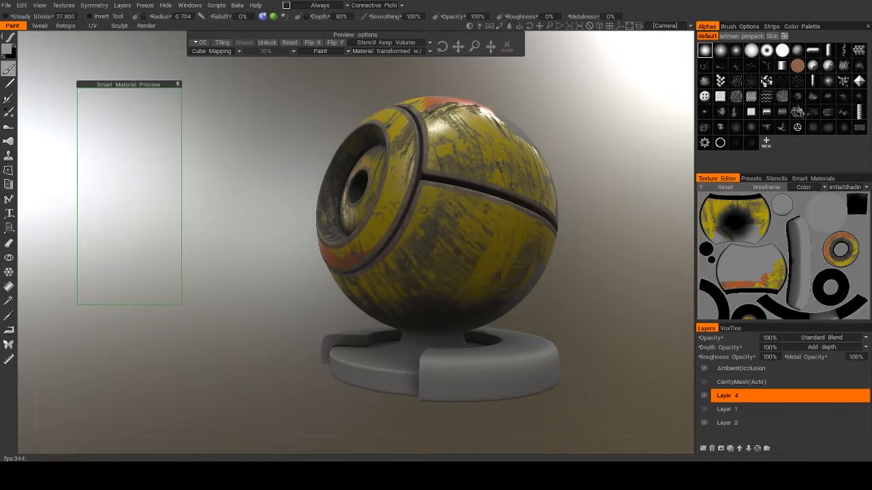
{"action": "left_click", "coordinate": [185, 19]}
{"action": "type", "text": "5"}
{"action": "key", "text": "Return"}
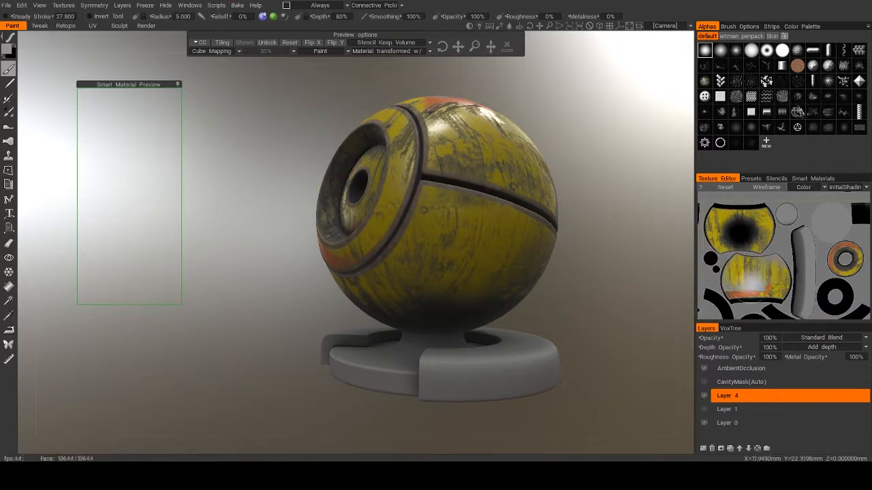
{"action": "left_click_drag", "start_coordinate": [545, 235], "coordinate": [524, 265]}
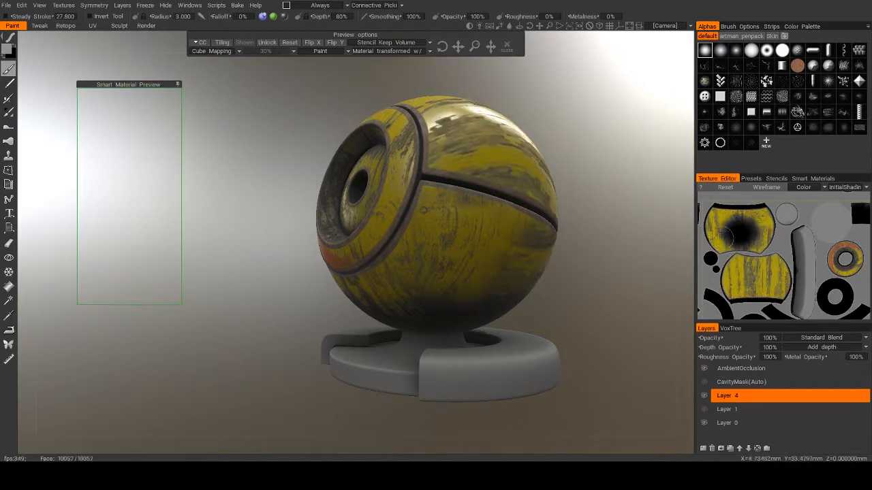
{"action": "left_click_drag", "start_coordinate": [508, 215], "coordinate": [443, 280]}
{"action": "left_click_drag", "start_coordinate": [346, 160], "coordinate": [332, 191]}
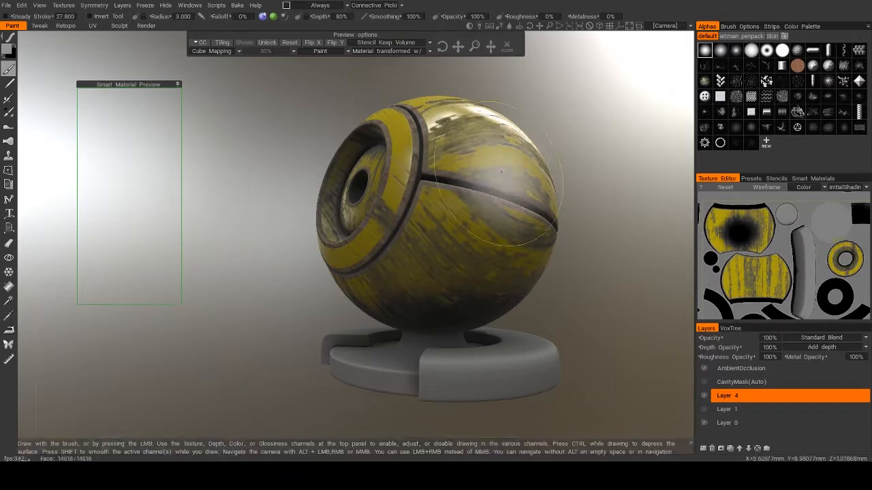
{"action": "left_click_drag", "start_coordinate": [615, 207], "coordinate": [682, 206]}
{"action": "scroll", "coordinate": [429, 195], "scroll_direction": "down", "scroll_amount": 3}
{"action": "mouse_move", "coordinate": [436, 187]}
{"action": "left_mouse_down"}
{"action": "mouse_move", "coordinate": [446, 167]}
{"action": "mouse_move", "coordinate": [488, 158]}
{"action": "mouse_move", "coordinate": [366, 150]}
{"action": "mouse_move", "coordinate": [353, 188]}
{"action": "mouse_move", "coordinate": [451, 179]}
{"action": "mouse_move", "coordinate": [553, 142]}
{"action": "mouse_move", "coordinate": [652, 147]}
{"action": "mouse_move", "coordinate": [505, 153]}
{"action": "mouse_move", "coordinate": [447, 179]}
{"action": "mouse_move", "coordinate": [475, 188]}
{"action": "left_mouse_up"}
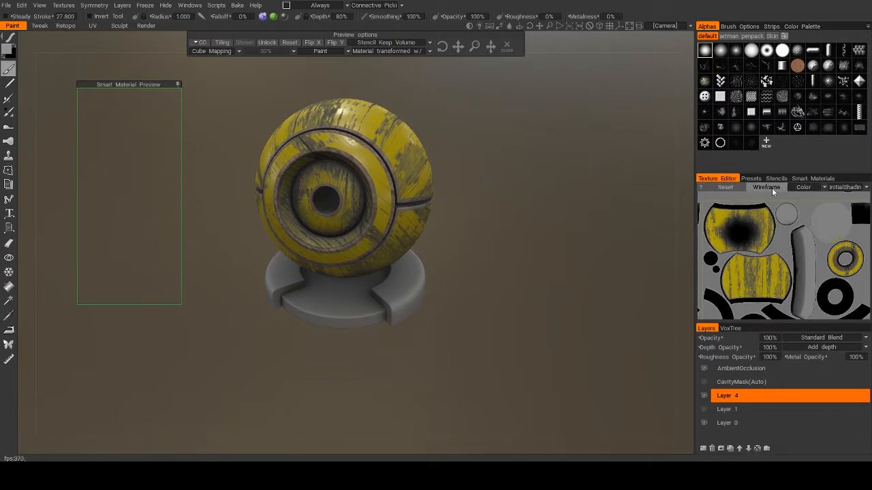
Step: Open the yellow painted wood smart material in the Smart Material Editor and add a new material layer above dirt
{"action": "right_click", "coordinate": [739, 396]}
{"action": "left_click", "coordinate": [815, 179]}
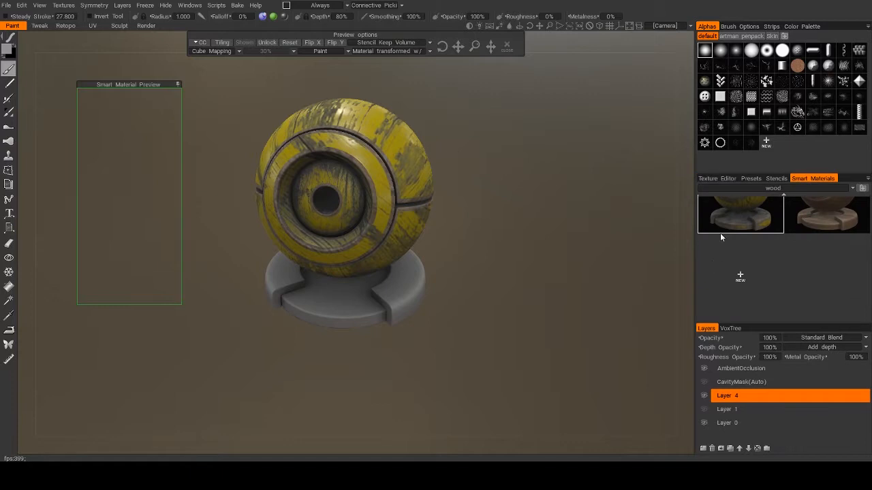
{"action": "right_click", "coordinate": [735, 243]}
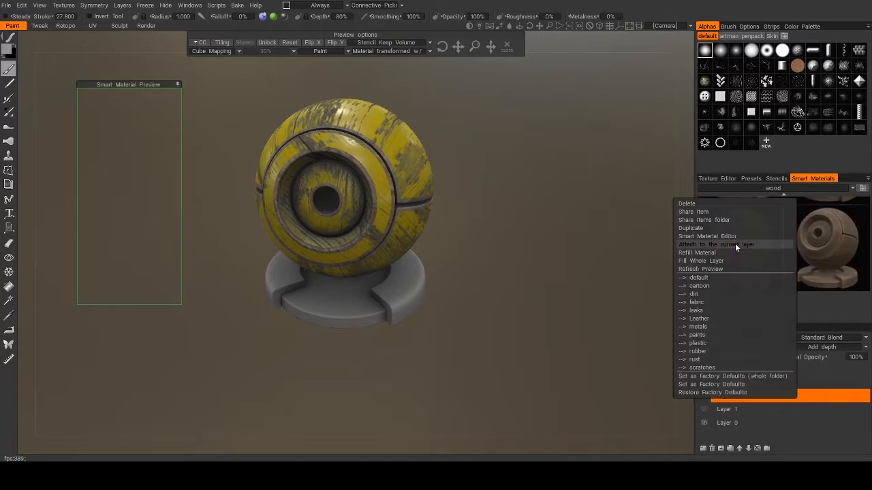
{"action": "left_click", "coordinate": [697, 235]}
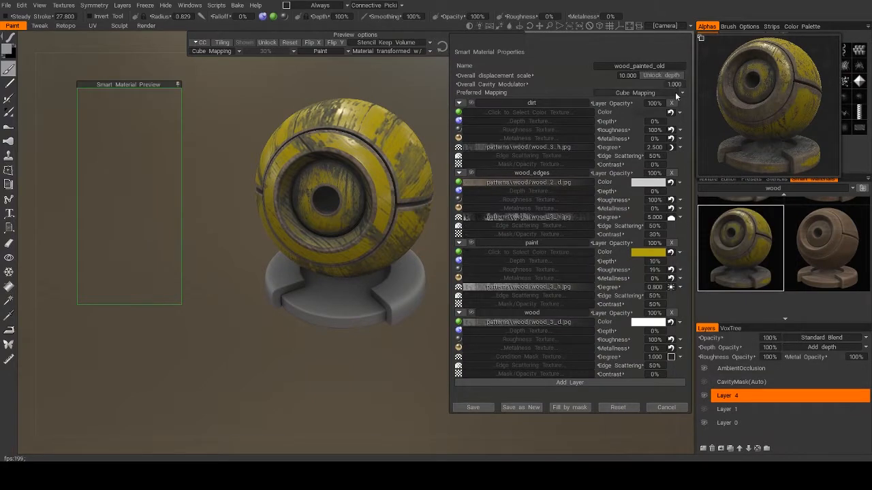
{"action": "left_click", "coordinate": [583, 383]}
{"action": "scroll", "coordinate": [557, 261], "scroll_direction": "down", "scroll_amount": 3}
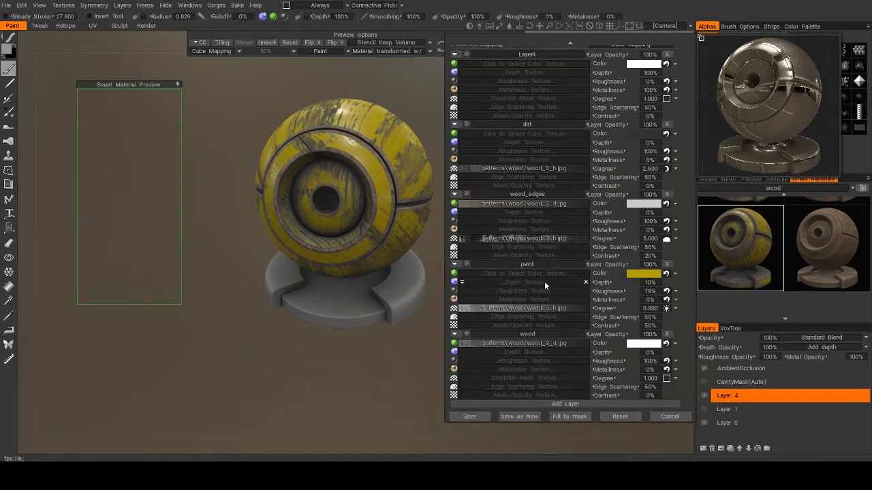
{"action": "scroll", "coordinate": [539, 334], "scroll_direction": "up", "scroll_amount": 3}
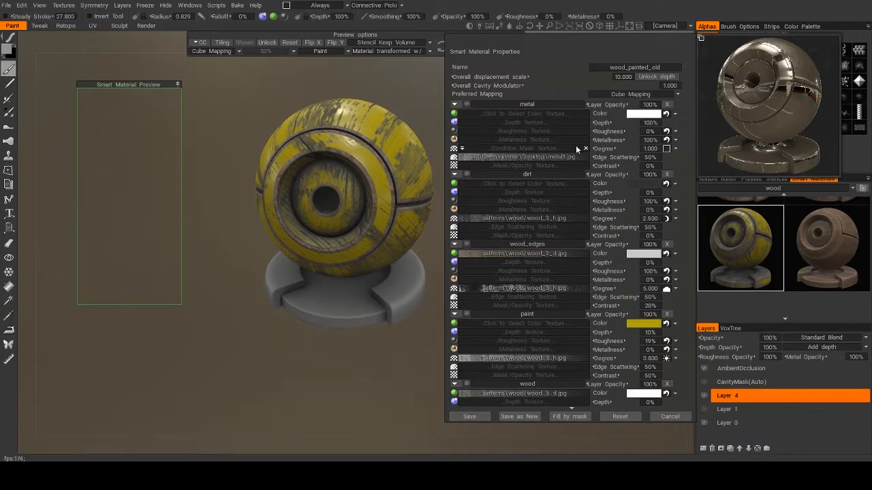
Step: Try several blue and green shades for the metal layer's color and settle on yellow with hue 65.360 and saturation 68%
{"action": "left_click", "coordinate": [640, 114]}
{"action": "left_click", "coordinate": [380, 161]}
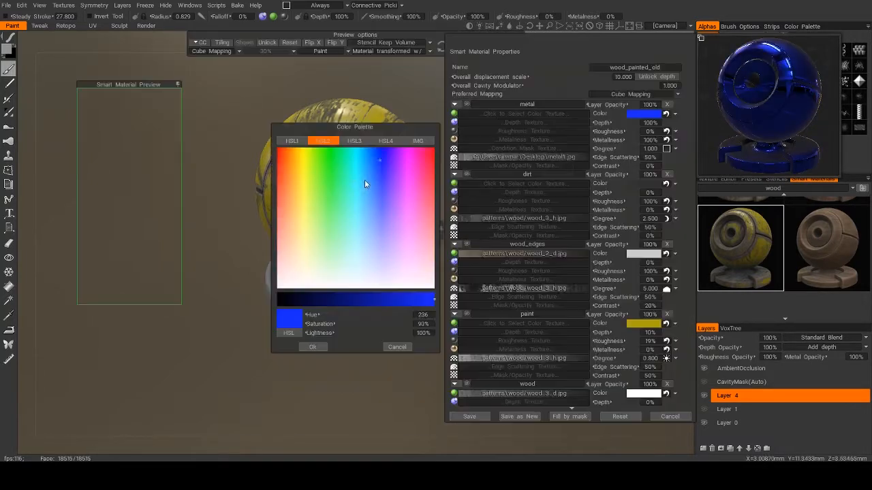
{"action": "left_click", "coordinate": [378, 171]}
{"action": "left_click", "coordinate": [357, 179]}
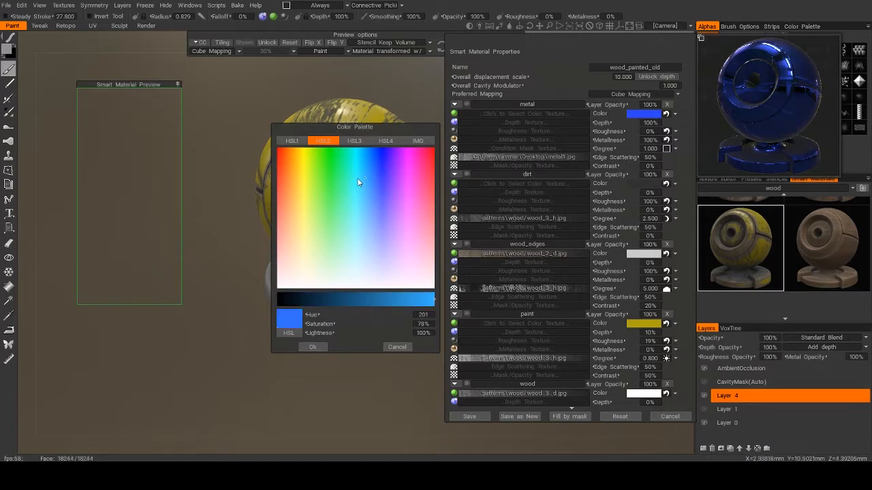
{"action": "left_click", "coordinate": [341, 188]}
{"action": "left_click", "coordinate": [331, 189]}
{"action": "left_click", "coordinate": [336, 173]}
{"action": "left_click", "coordinate": [357, 177]}
{"action": "left_click", "coordinate": [354, 196]}
{"action": "left_click", "coordinate": [359, 202]}
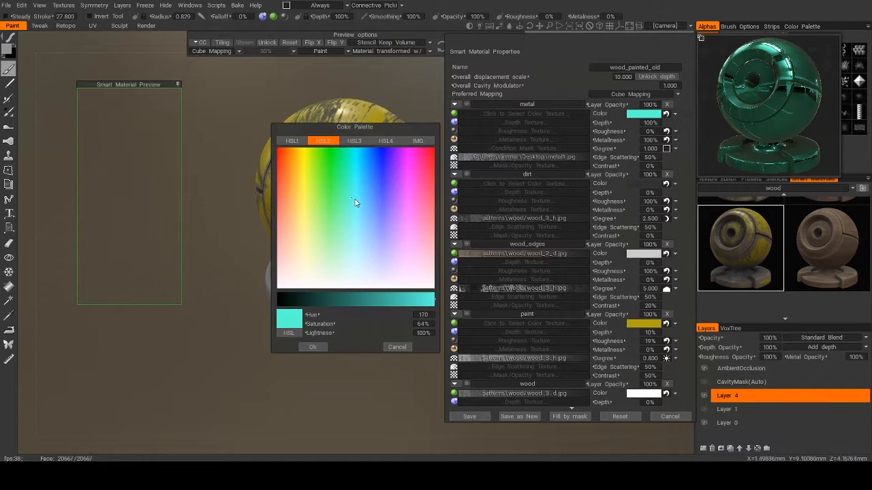
{"action": "left_click", "coordinate": [391, 200]}
{"action": "left_click", "coordinate": [334, 191]}
{"action": "left_click", "coordinate": [310, 204]}
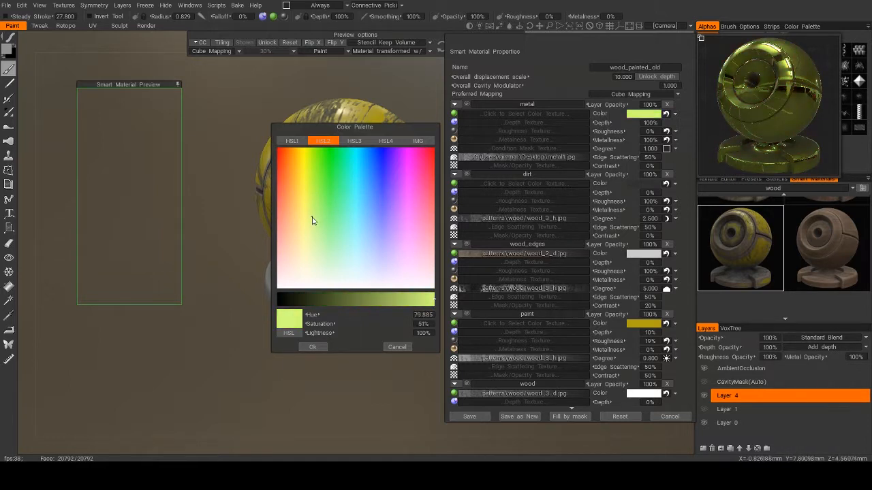
{"action": "left_click", "coordinate": [310, 199]}
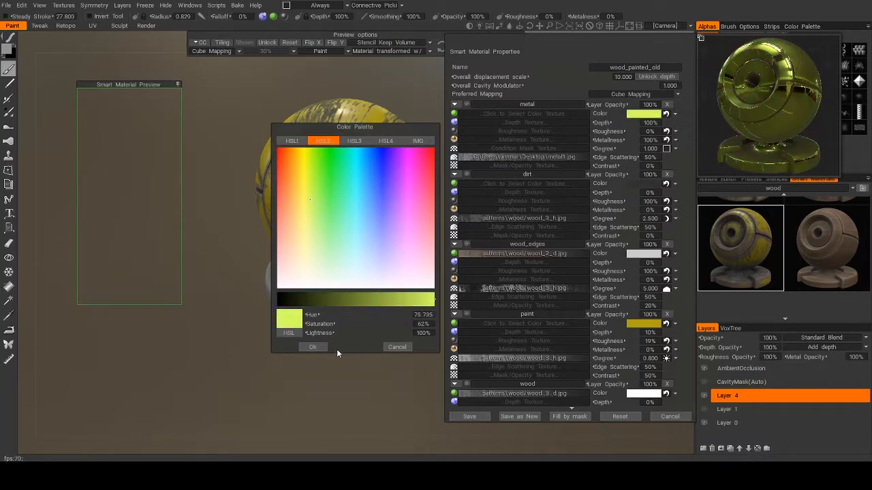
{"action": "left_click", "coordinate": [306, 196]}
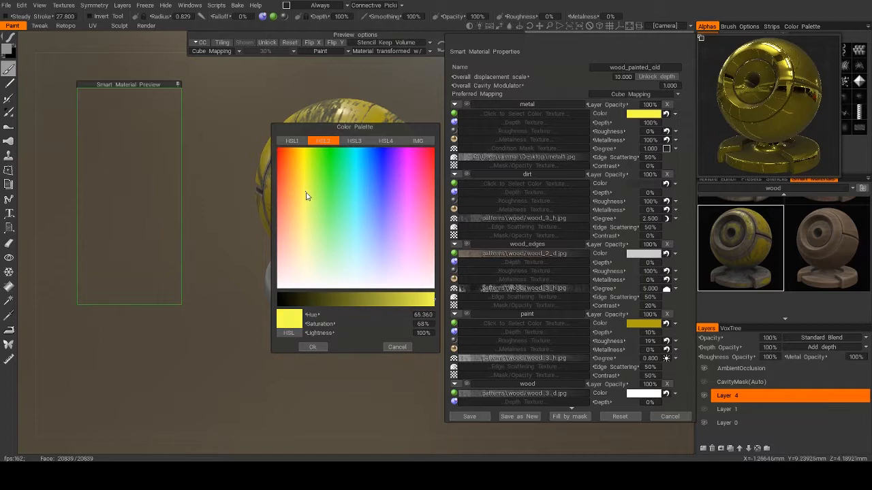
{"action": "left_click", "coordinate": [312, 346]}
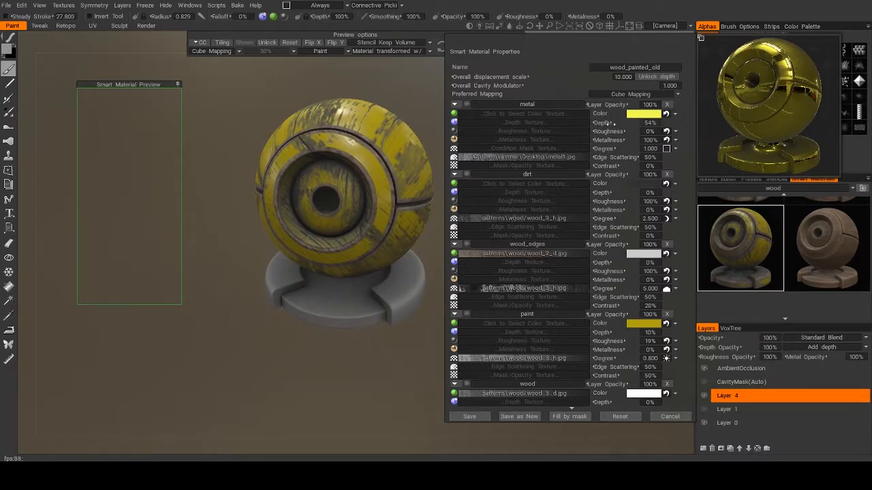
Step: Set the metal layer to 0% Depth, Degree 3.000 and 43% Layer Opacity, and save the smart material
{"action": "left_click_drag", "start_coordinate": [610, 124], "coordinate": [581, 123]}
{"action": "left_click_drag", "start_coordinate": [643, 148], "coordinate": [662, 157]}
{"action": "left_click_drag", "start_coordinate": [614, 105], "coordinate": [560, 109]}
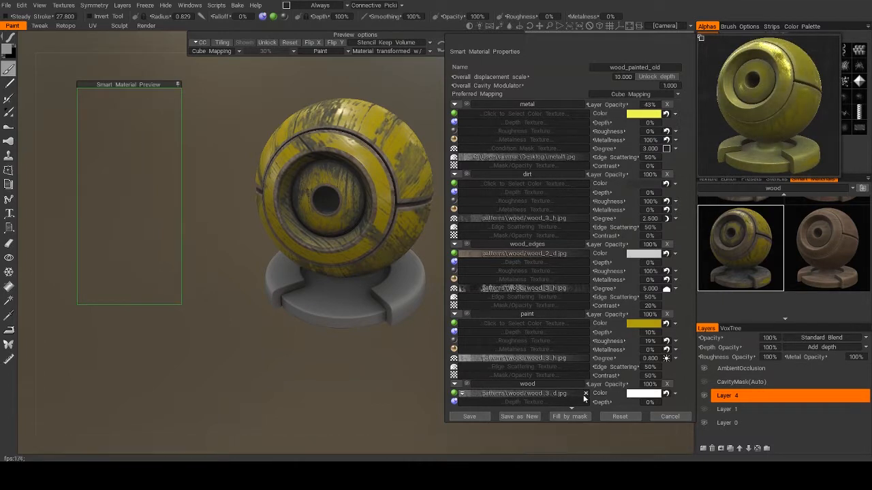
{"action": "left_click", "coordinate": [479, 416]}
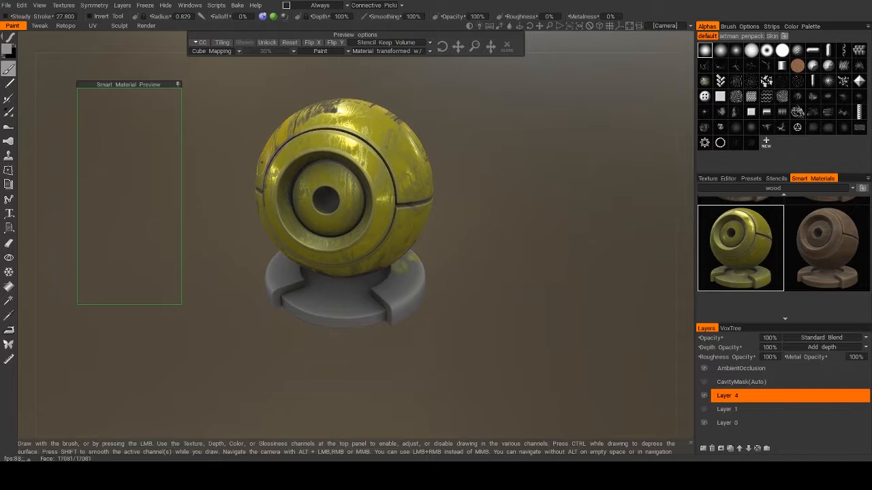
Step: Paint the edited yellow metallic material over the sphere's sides and onto the base
{"action": "scroll", "coordinate": [507, 127], "scroll_direction": "up", "scroll_amount": 5}
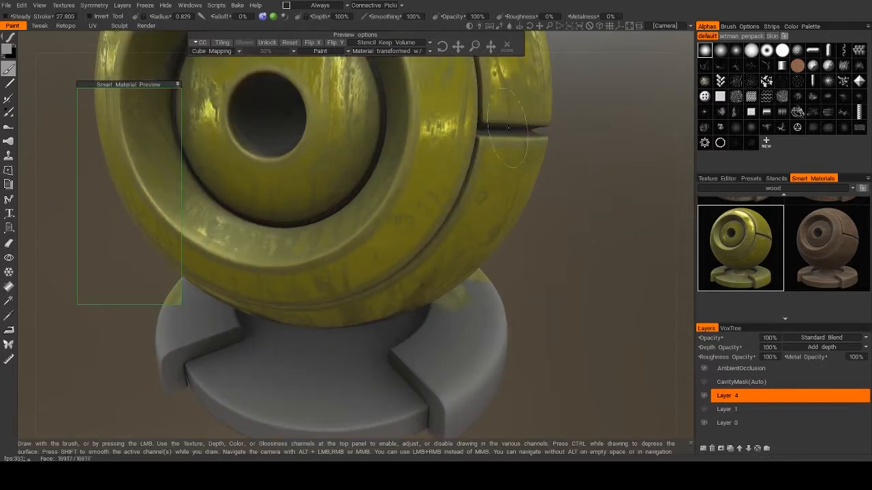
{"action": "mouse_move", "coordinate": [349, 144]}
{"action": "left_mouse_down", "text": "alt"}
{"action": "mouse_move", "coordinate": [370, 177]}
{"action": "mouse_move", "coordinate": [161, 82]}
{"action": "mouse_move", "coordinate": [561, 188]}
{"action": "left_mouse_up", "text": "alt"}
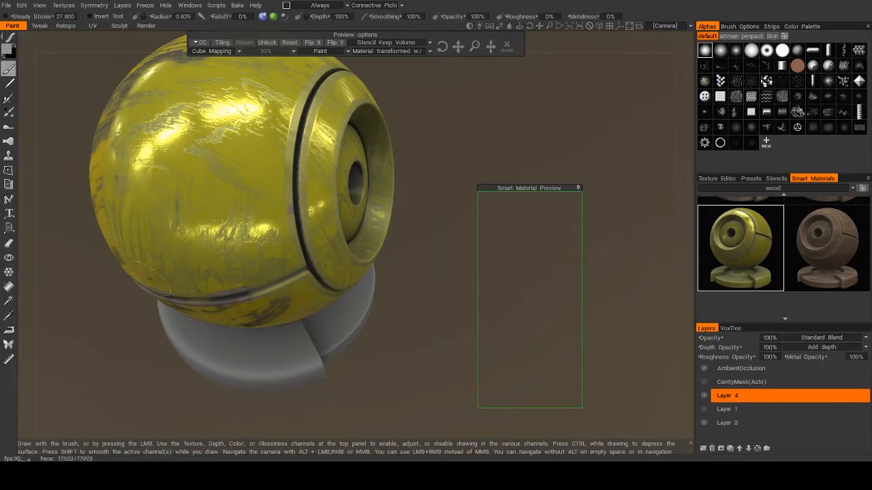
{"action": "left_click_drag", "start_coordinate": [290, 163], "coordinate": [545, 157], "text": "alt"}
{"action": "scroll", "coordinate": [188, 198], "scroll_direction": "up", "scroll_amount": 3}
{"action": "scroll", "coordinate": [359, 318], "scroll_direction": "up", "scroll_amount": 3}
{"action": "left_click_drag", "start_coordinate": [324, 324], "coordinate": [302, 282]}
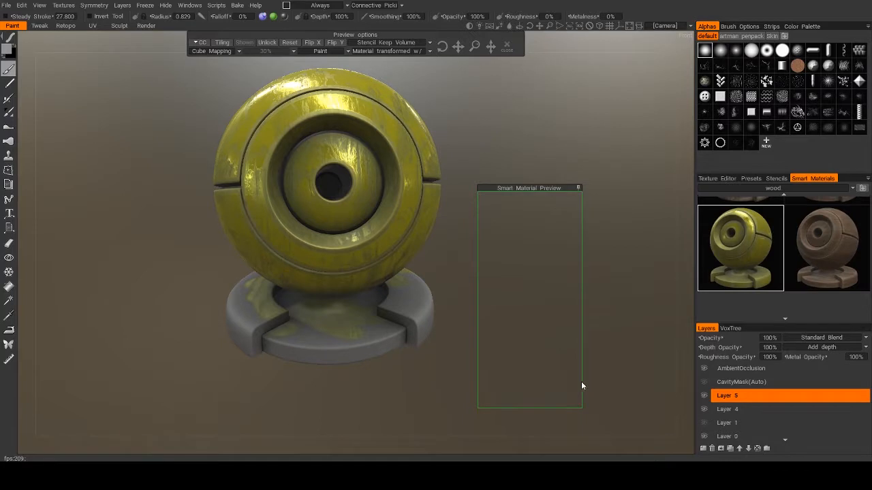